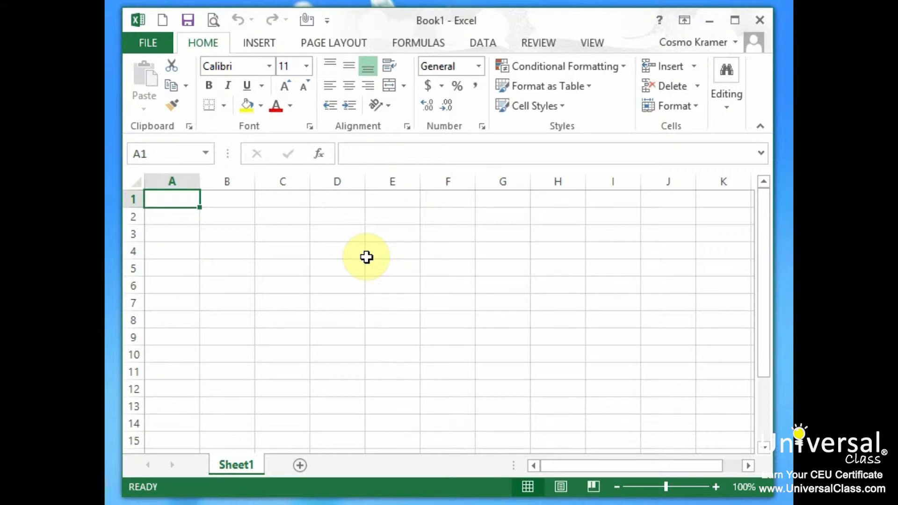
Step: Enter the bold title "Chart Recommendations" in cell A1
key(ctrl+b)
text(Chart Recommendations)
key(Return)
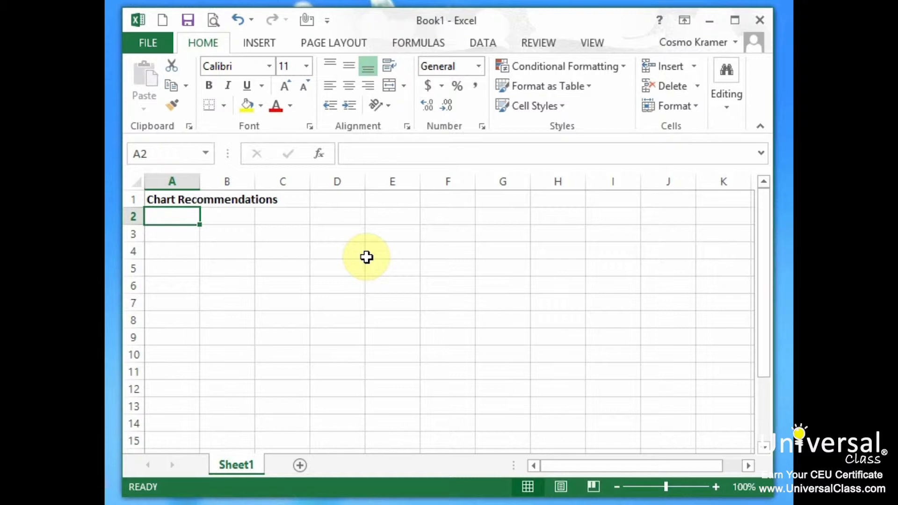
Step: Check which recommended charts are offered for the empty cell A2, and close the chart dialog without inserting one
click(257, 41)
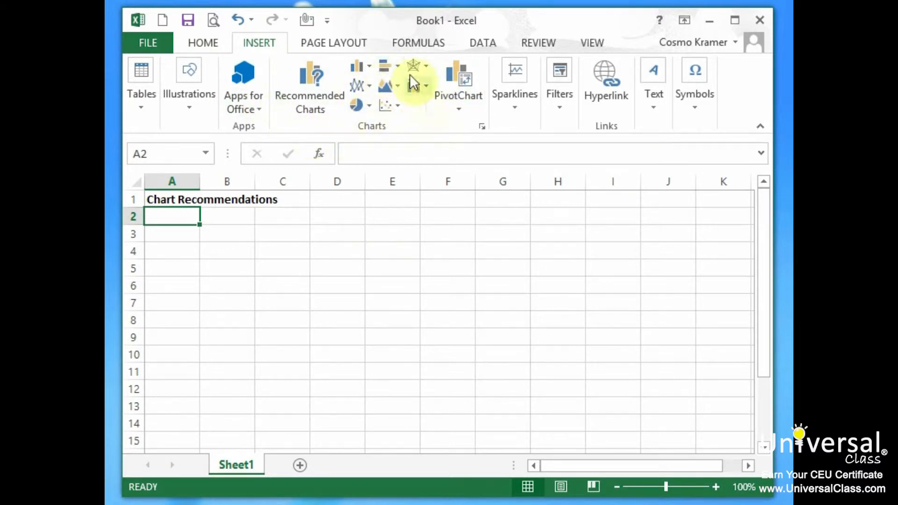
click(314, 83)
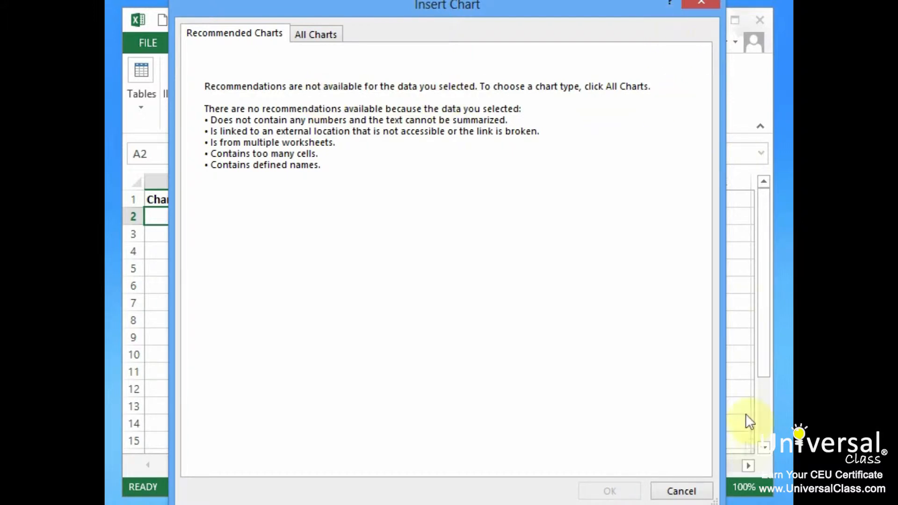
click(705, 489)
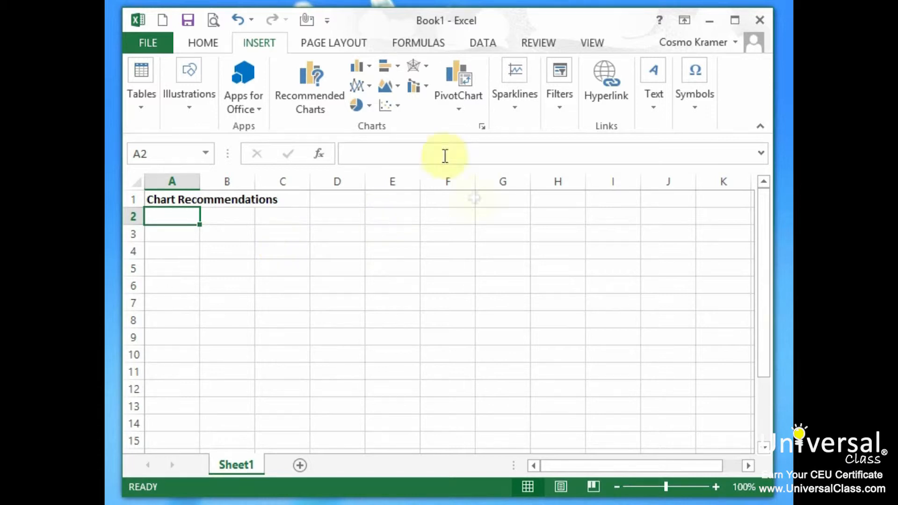
Step: Open the recent Monthly-Expenses workbook, and reposition and enlarge its window
click(149, 43)
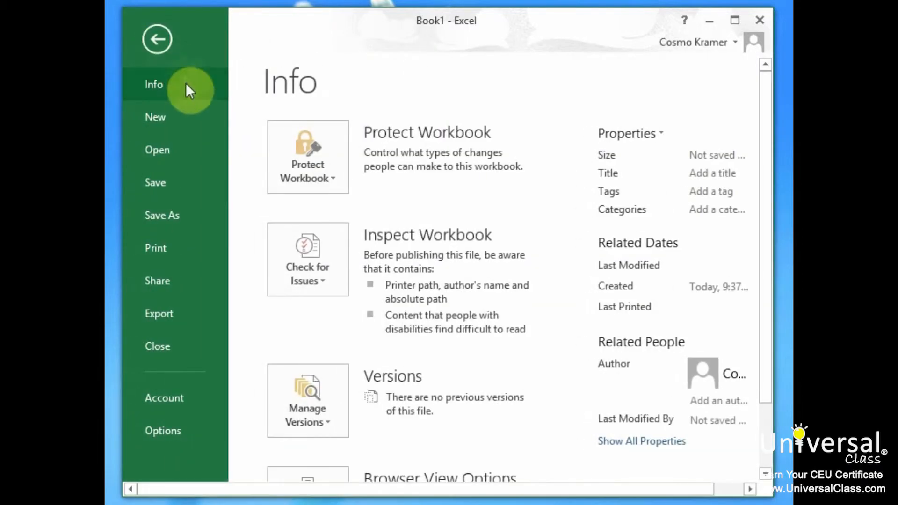
click(177, 149)
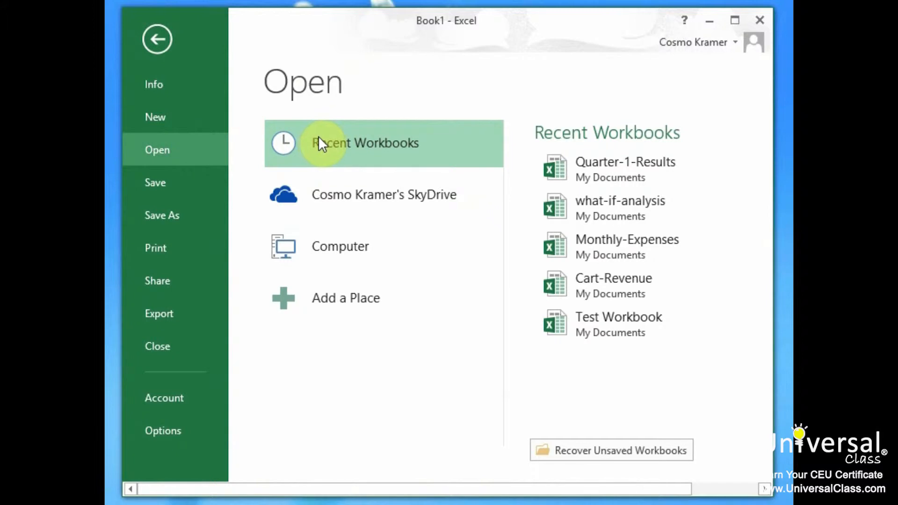
click(674, 243)
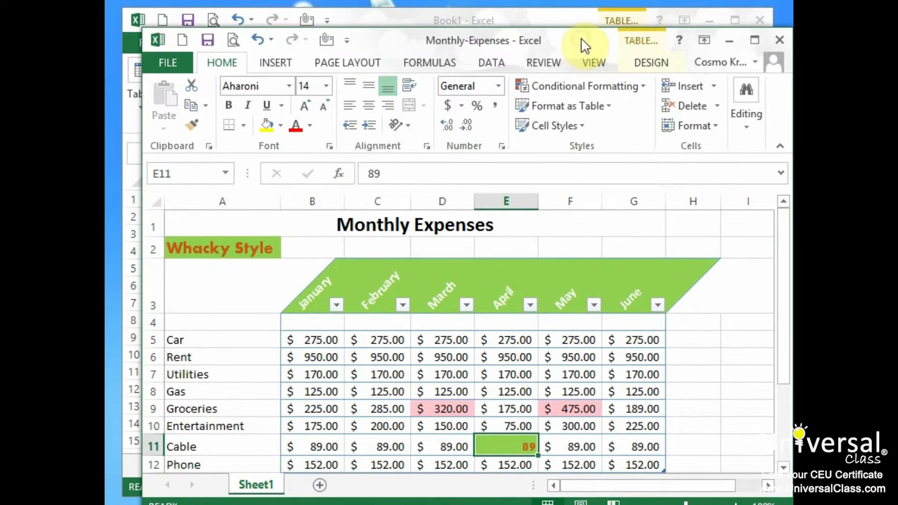
mouse_move(581, 38)
mouse_down()
mouse_move(563, 22)
mouse_move(570, 29)
mouse_up()
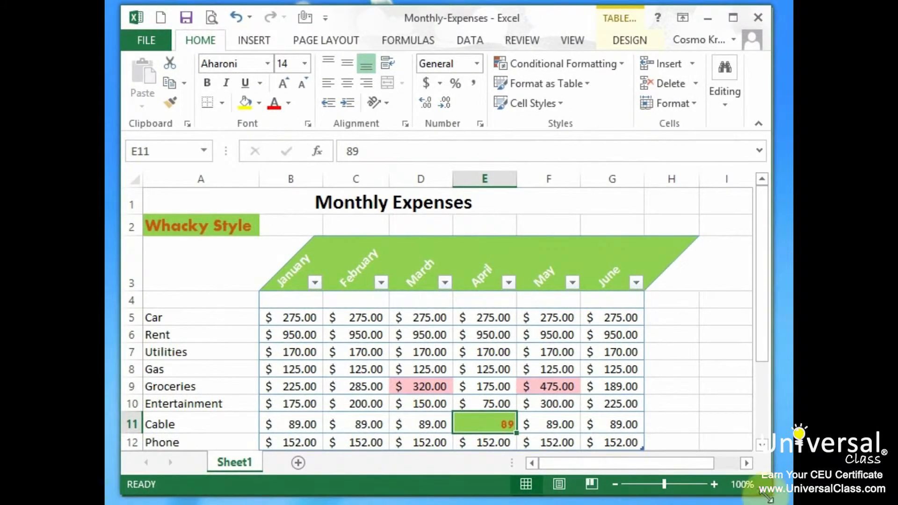
drag(771, 496, 799, 504)
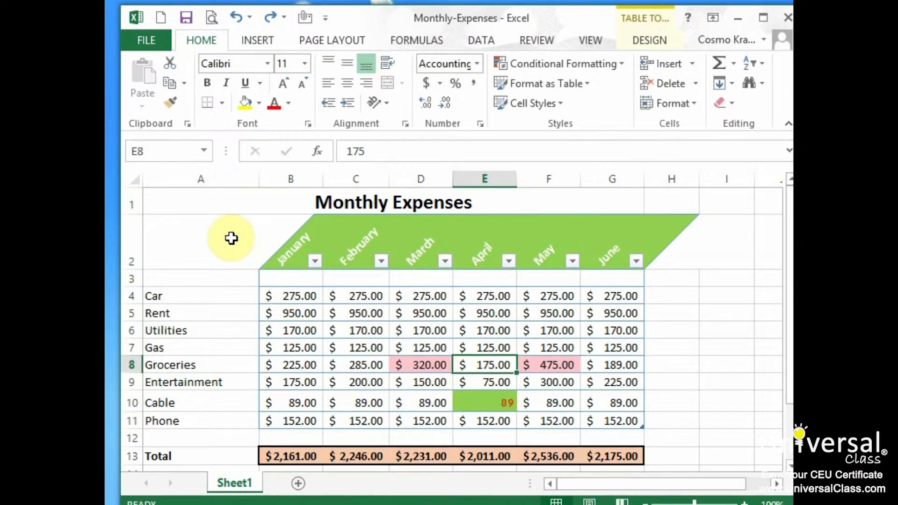
Step: Open the recommended charts for the monthly expenses data in A2:G13, including the month headers and totals
drag(230, 238, 603, 450)
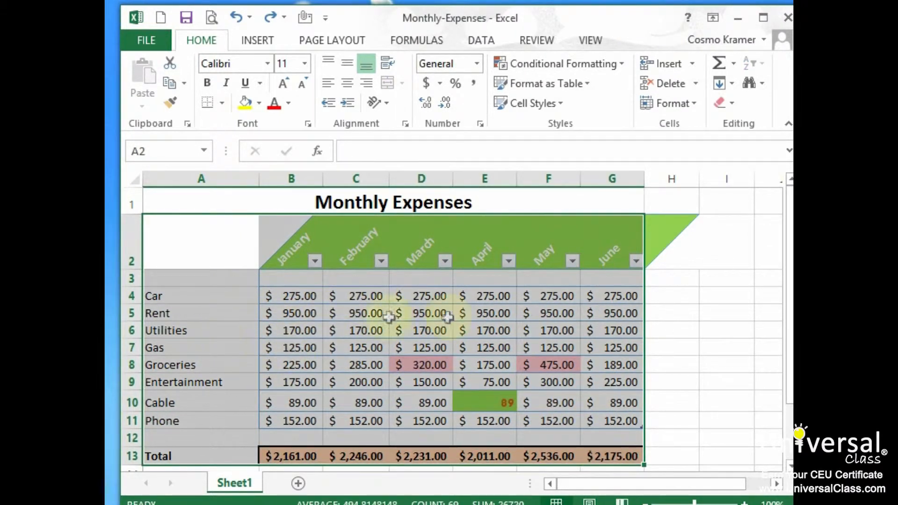
click(258, 40)
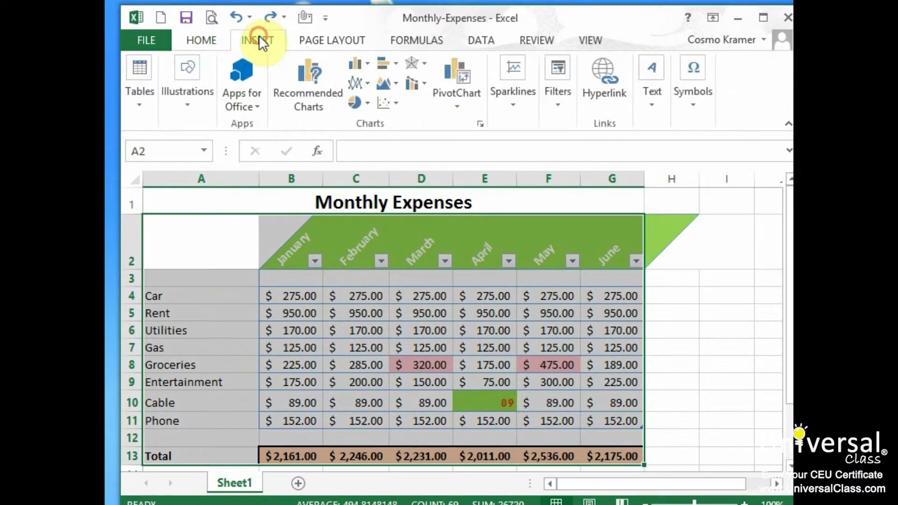
click(316, 86)
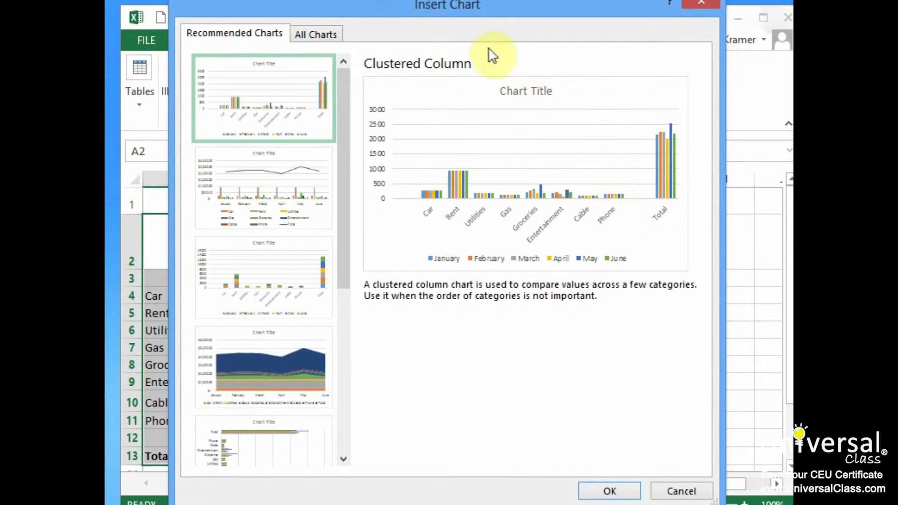
Step: Compare the recommended chart previews for the expenses data, including the combination, stacked area, scatter and stacked bar types
click(250, 193)
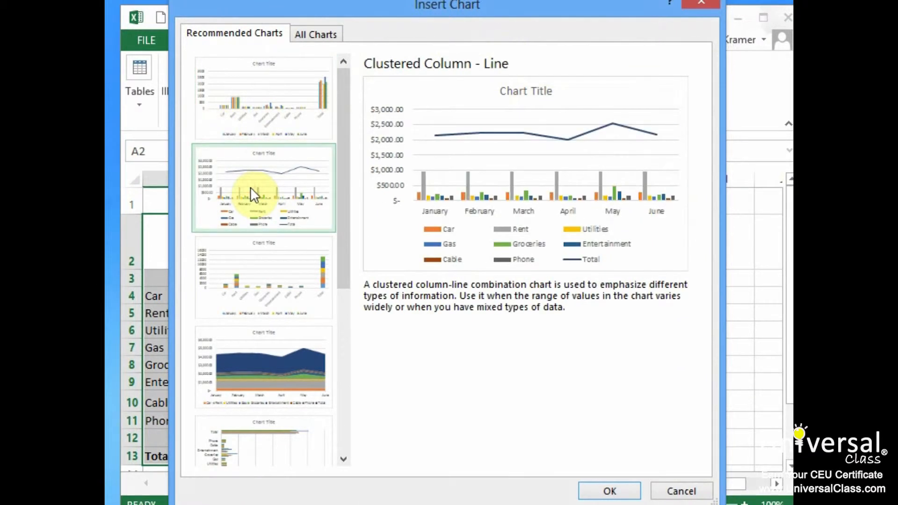
click(278, 282)
click(273, 374)
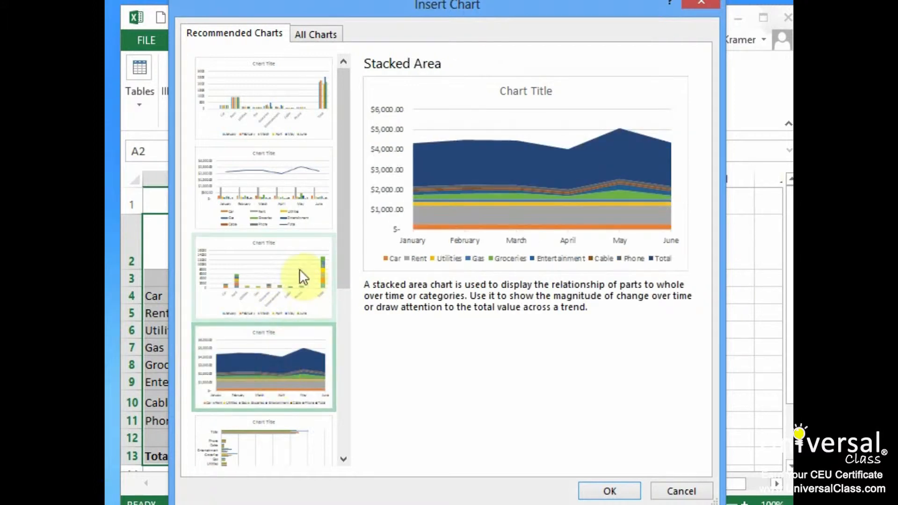
scroll(299, 280, down, 5)
click(295, 283)
click(285, 369)
scroll(268, 343, down, 1)
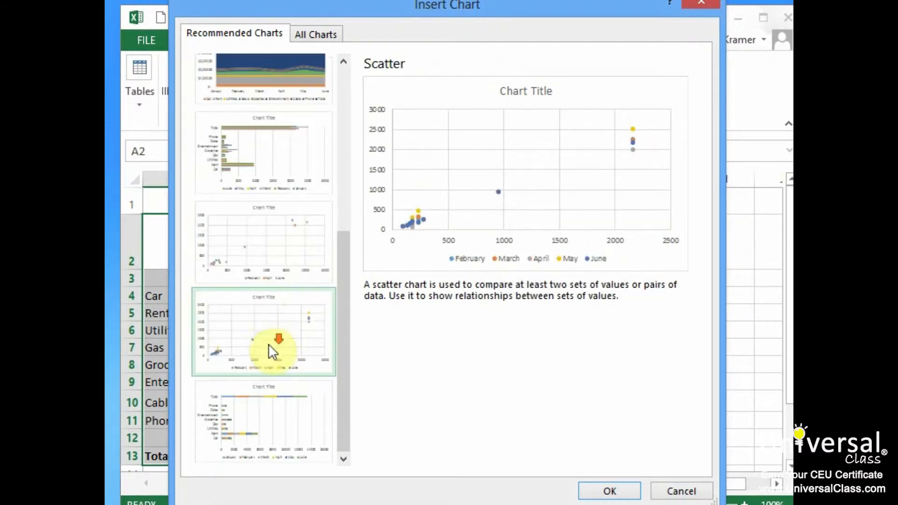
click(282, 411)
scroll(295, 356, up, 3)
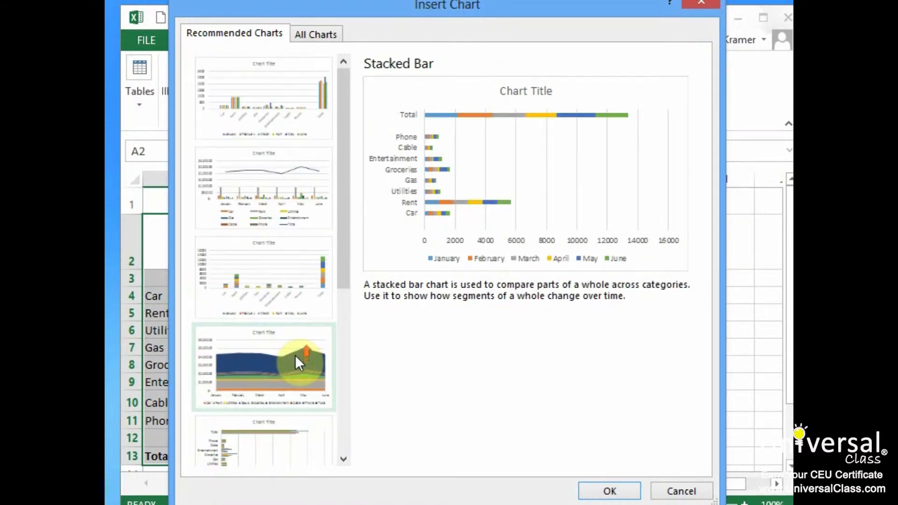
click(305, 253)
click(293, 201)
Step: Insert the recommended Clustered Column chart that groups the months by expense category
click(261, 90)
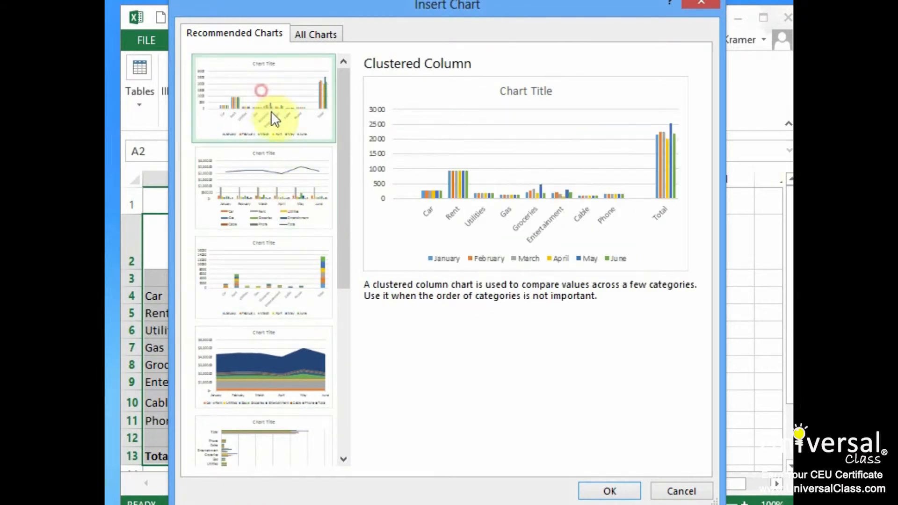
click(611, 491)
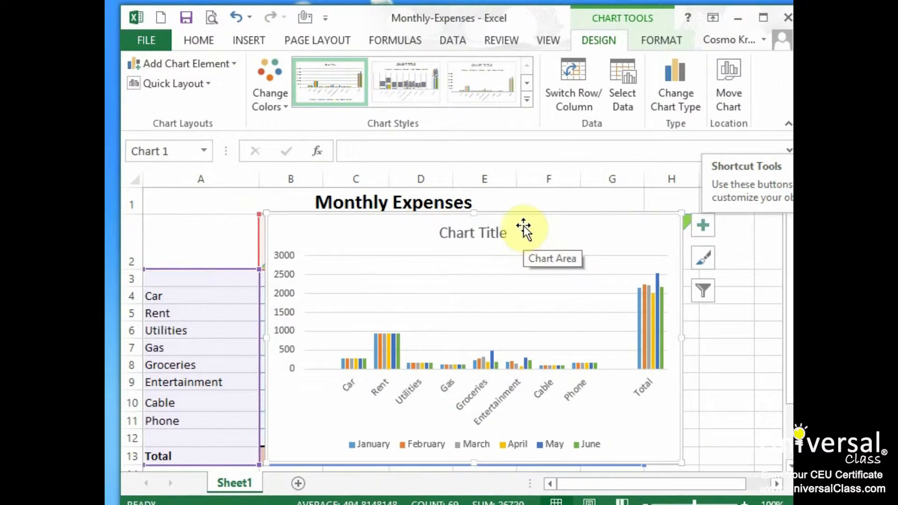
Step: Move the column chart off the expenses table into the empty area below it, at about rows 20 to 33
click(518, 216)
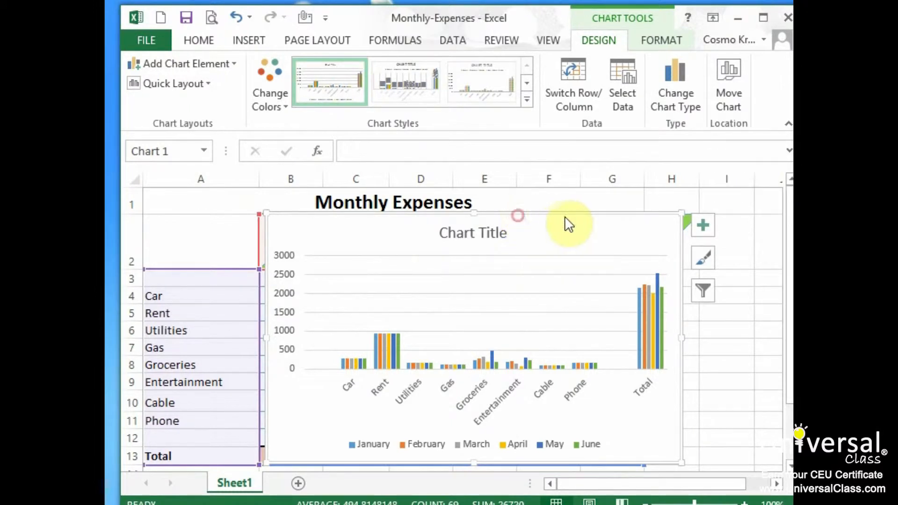
drag(563, 216, 635, 213)
scroll(601, 245, down, 1)
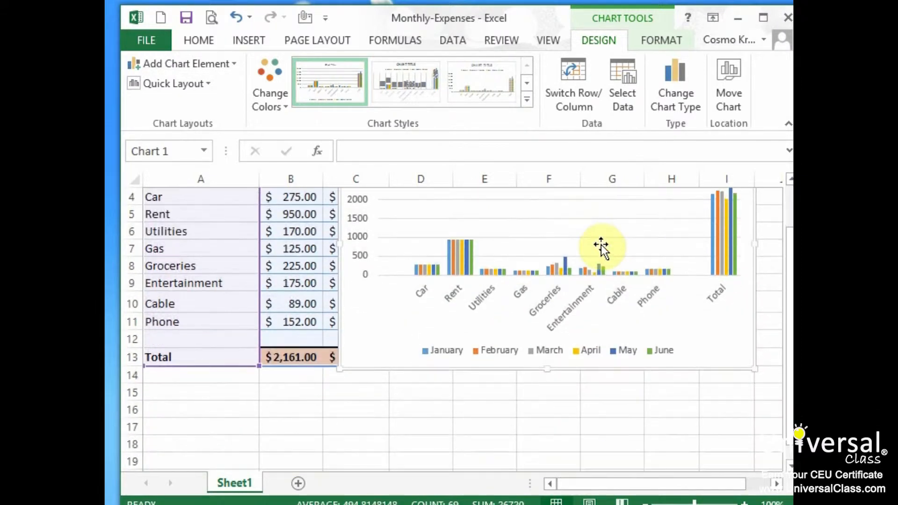
scroll(601, 245, down, 2)
drag(507, 264, 362, 458)
scroll(572, 380, down, 2)
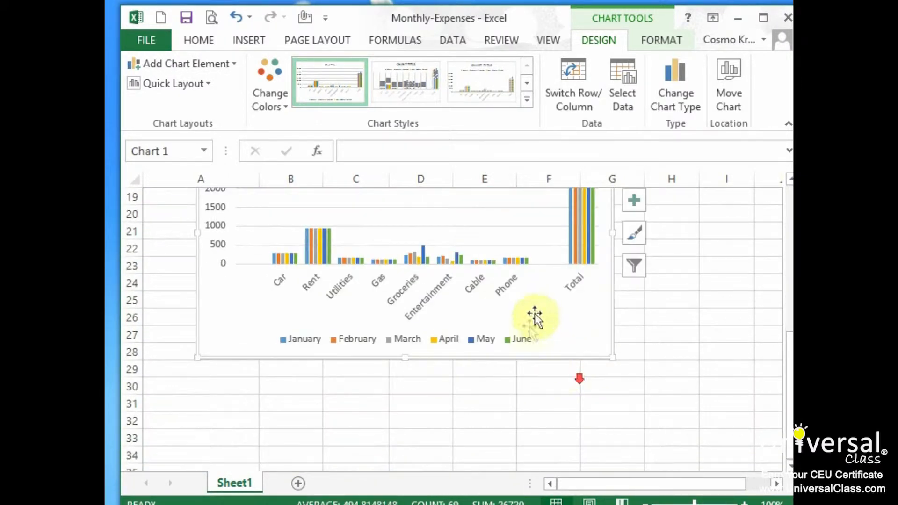
drag(518, 358, 479, 448)
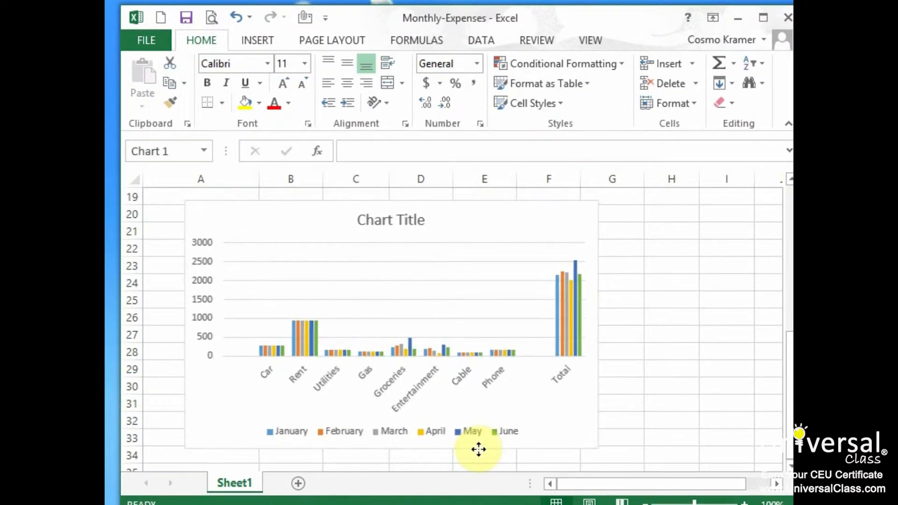
Step: Change the chart's title to "My Chart" and leave the title editing
double_click(387, 219)
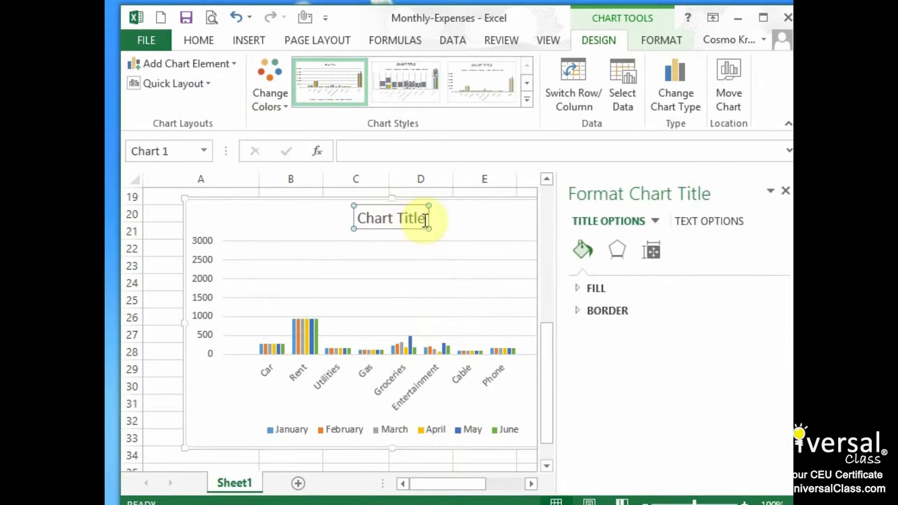
drag(425, 220, 241, 201)
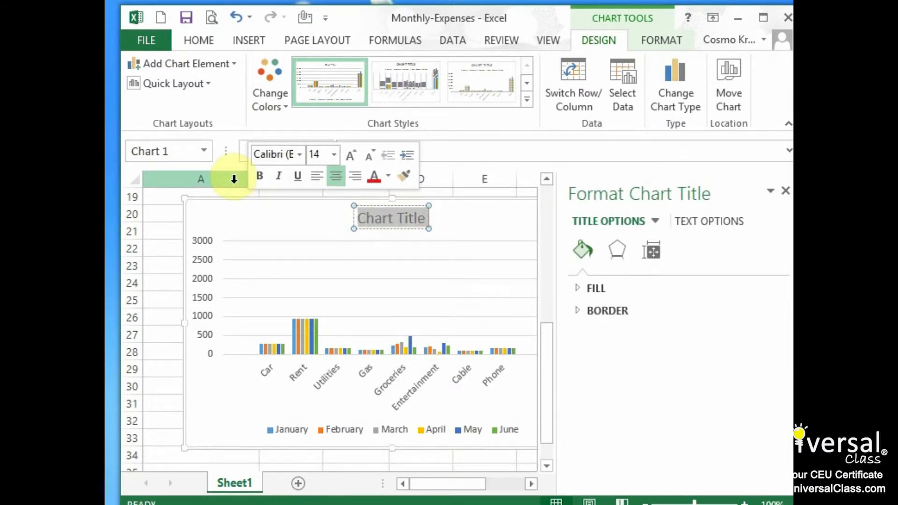
text(My Chart)
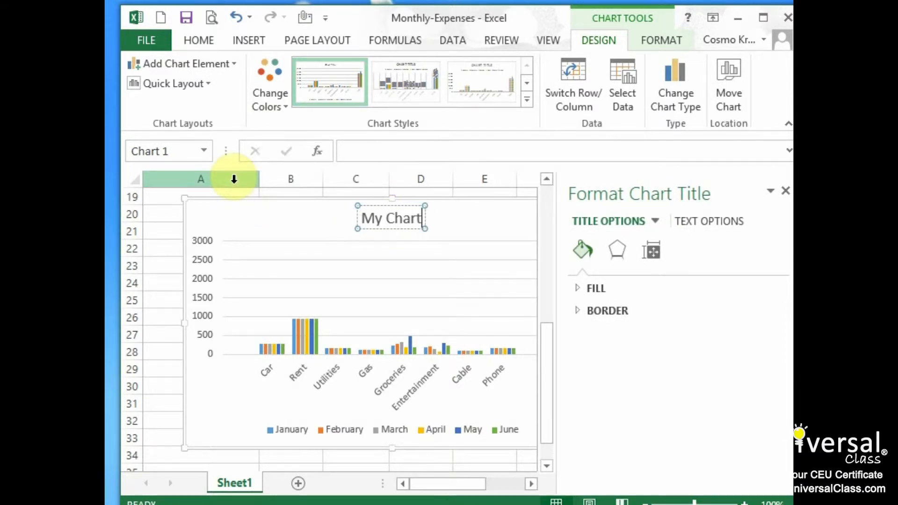
click(224, 332)
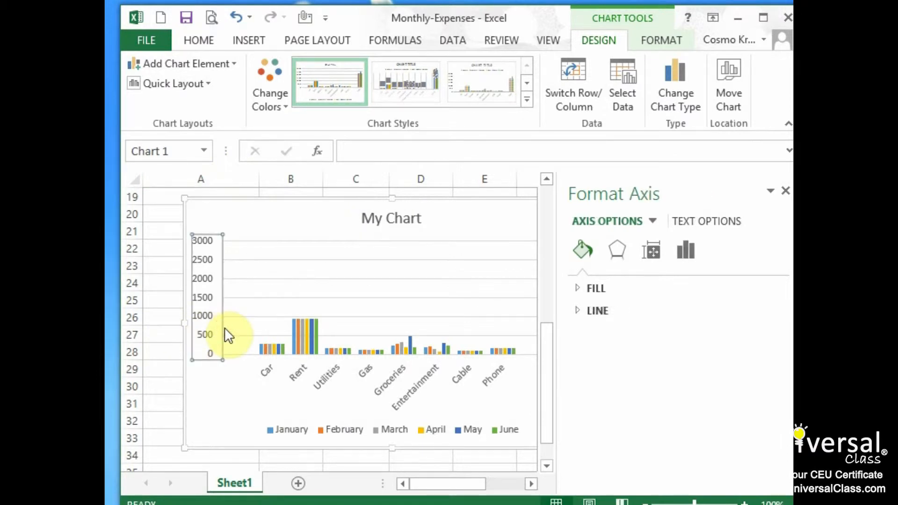
click(246, 388)
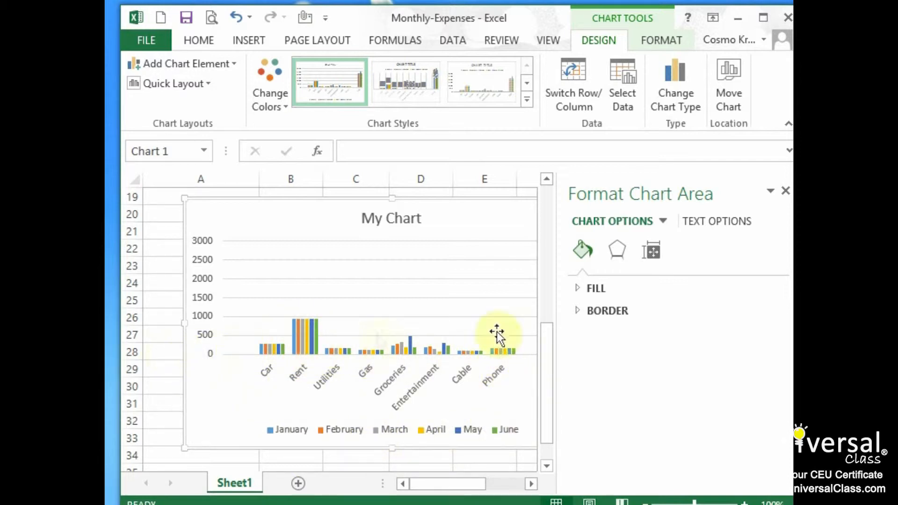
Step: Set the February Cable expense in cell C10 to 900
mouse_move(551, 385)
mouse_down()
mouse_move(549, 310)
mouse_move(551, 380)
mouse_up()
drag(552, 397, 542, 266)
click(360, 316)
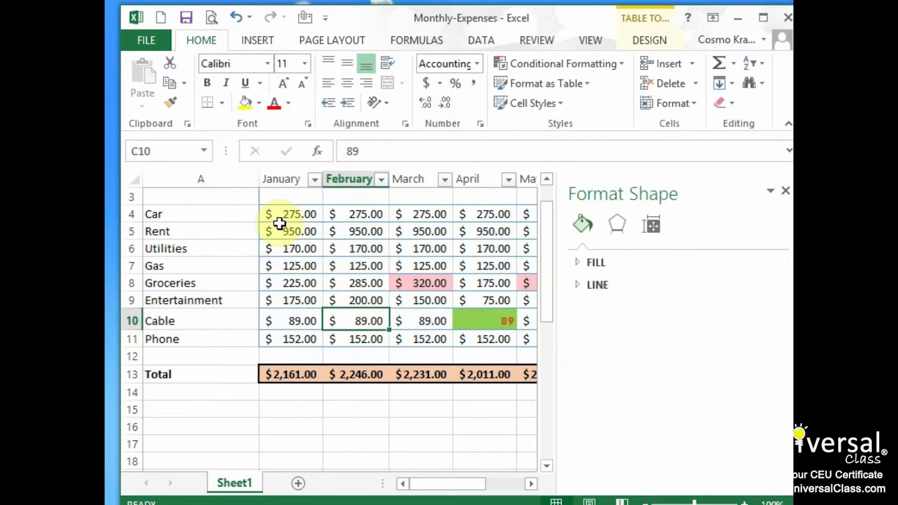
text(900)
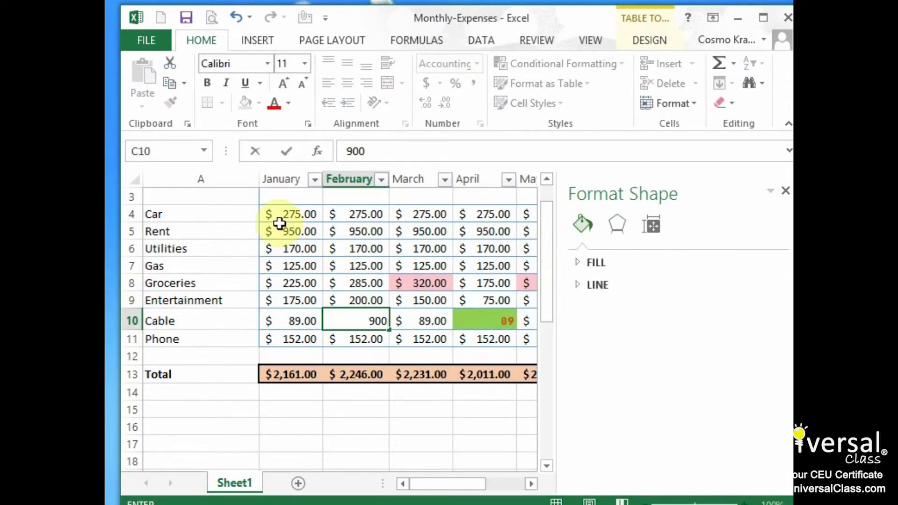
key(Return)
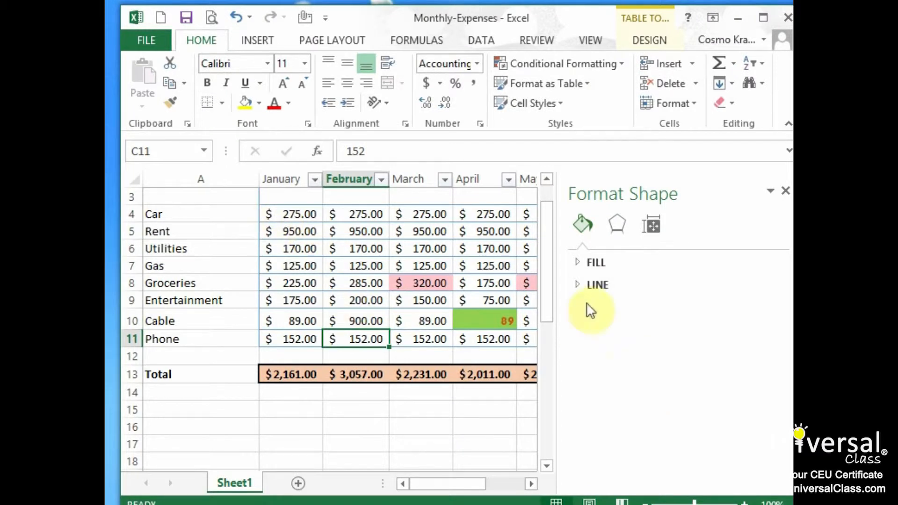
Step: Examine the Cable and Total columns of the chart below the table for the effect of the data change
drag(541, 290, 553, 387)
mouse_move(465, 388)
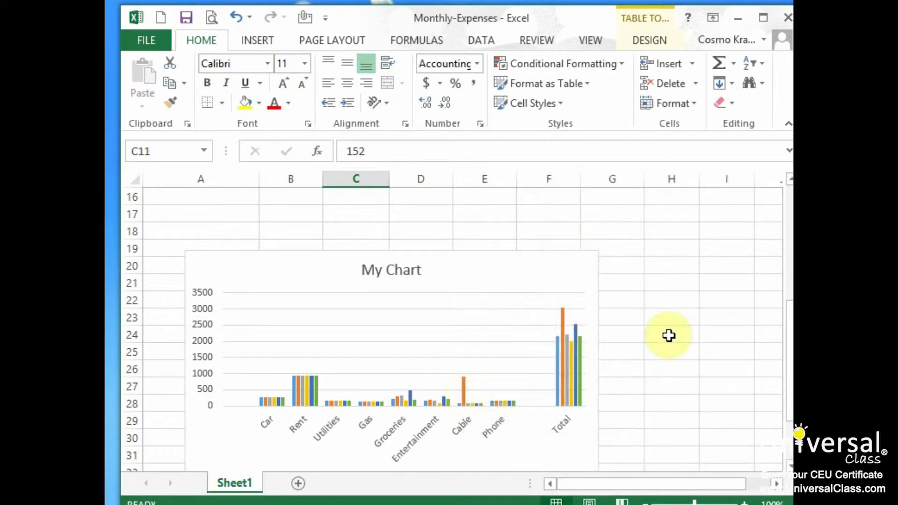
scroll(669, 336, up, 5)
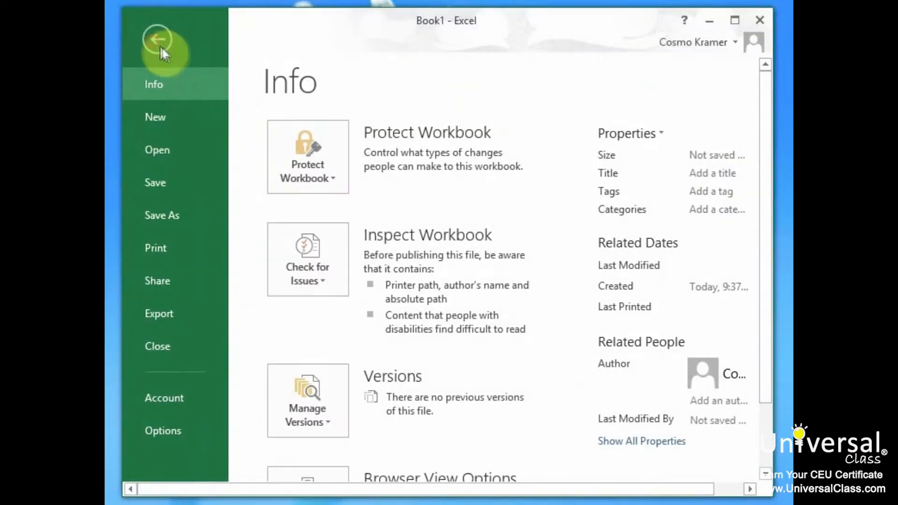
Step: Open the recent Cart-Revenue workbook
click(158, 149)
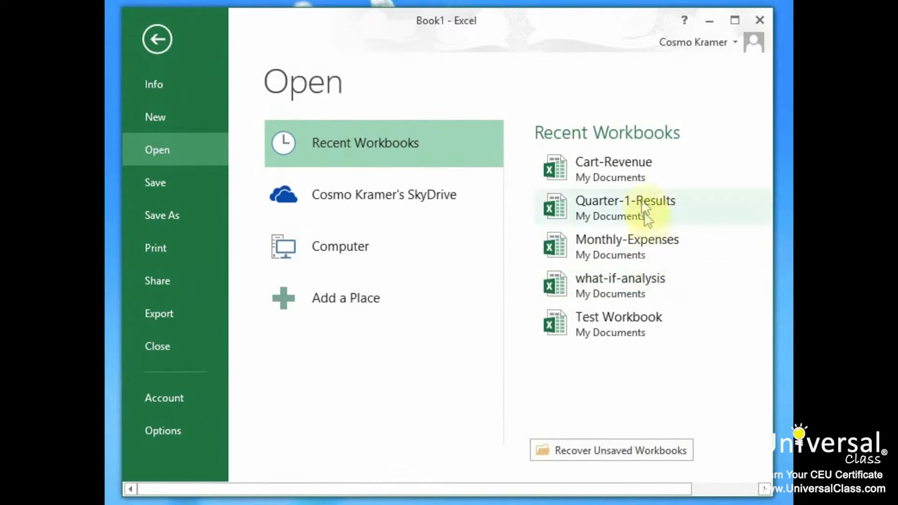
click(626, 165)
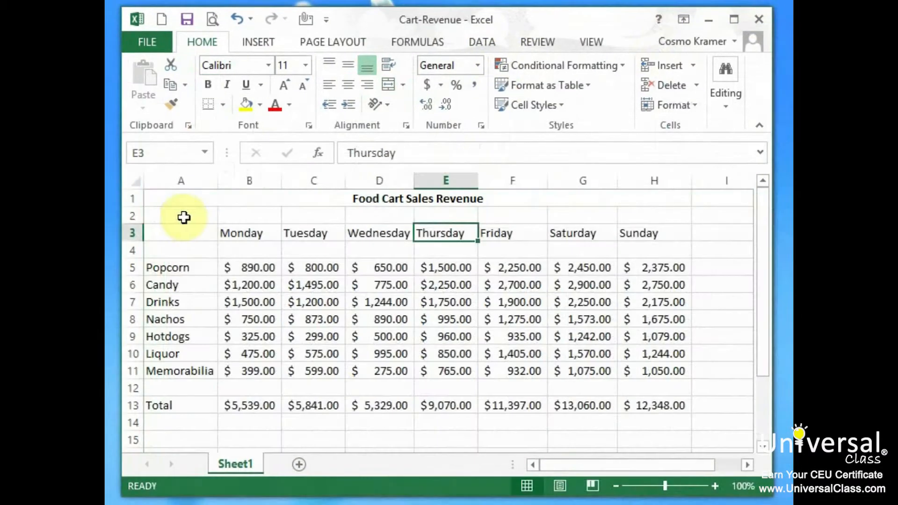
Step: Preview the recommended charts for the food cart sales range A3:H13, comparing the suggested column, area and line types
drag(168, 233, 636, 408)
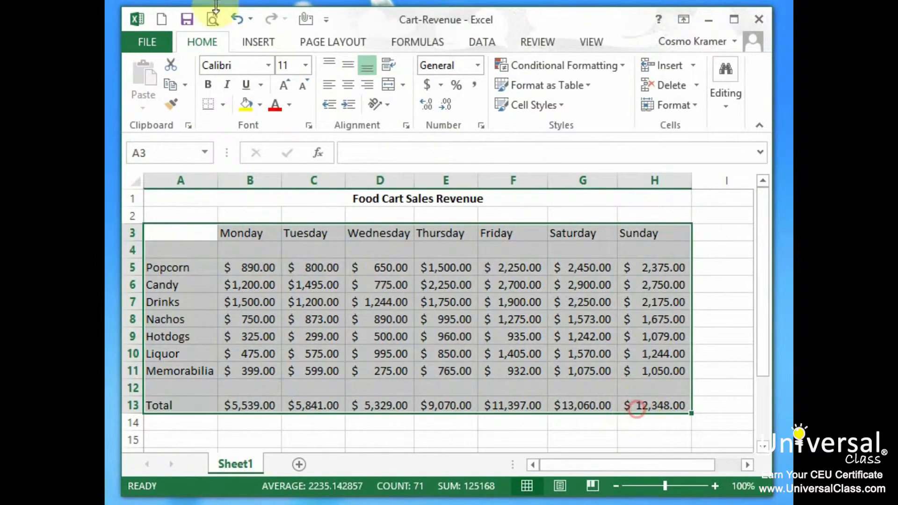
click(267, 39)
click(298, 89)
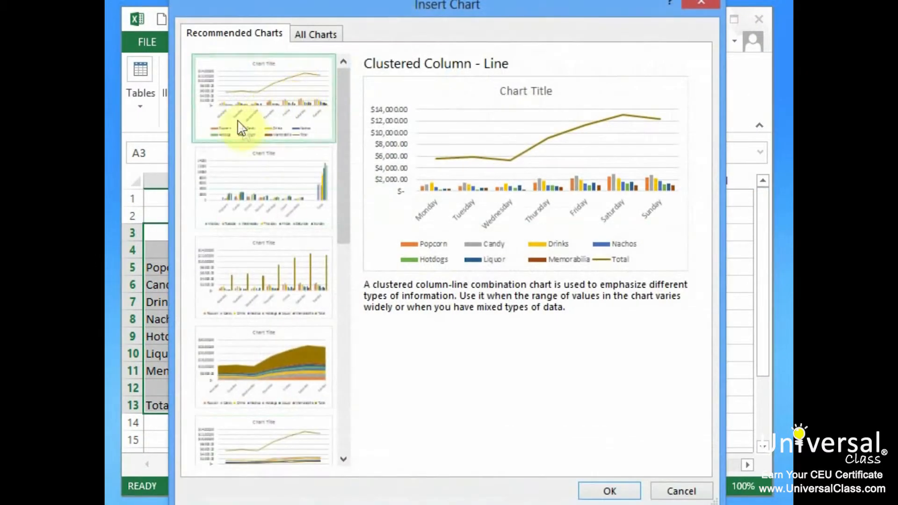
click(262, 192)
click(258, 276)
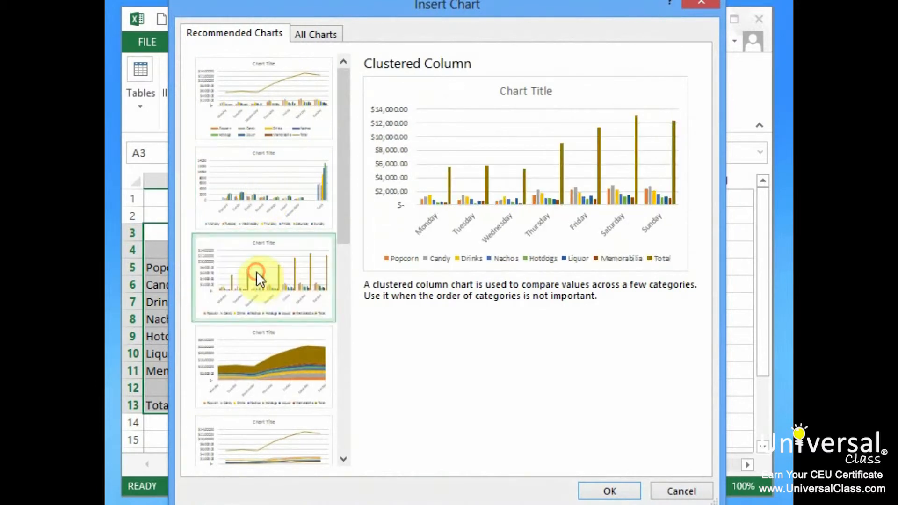
click(267, 358)
click(264, 419)
click(262, 337)
click(260, 262)
click(261, 182)
Step: Insert the recommended Clustered Column - Line chart of the sales data and delete it from the sheet
click(257, 100)
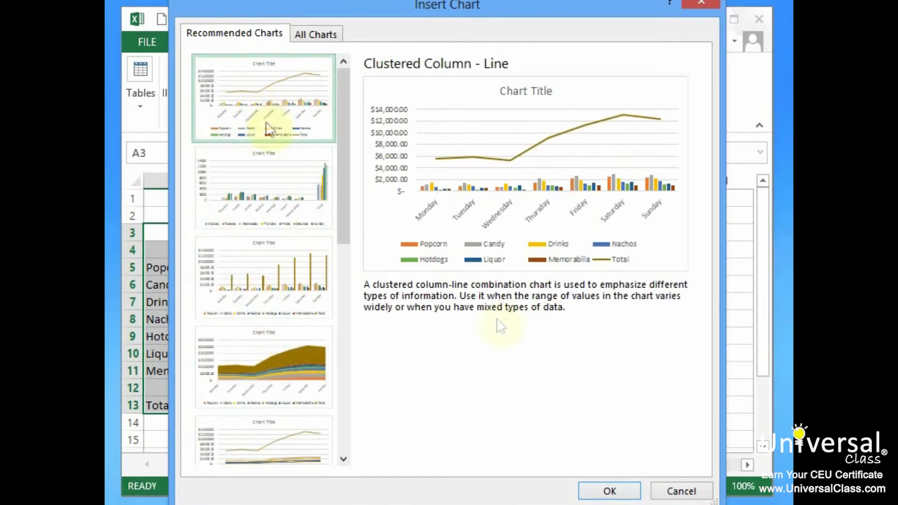
click(619, 491)
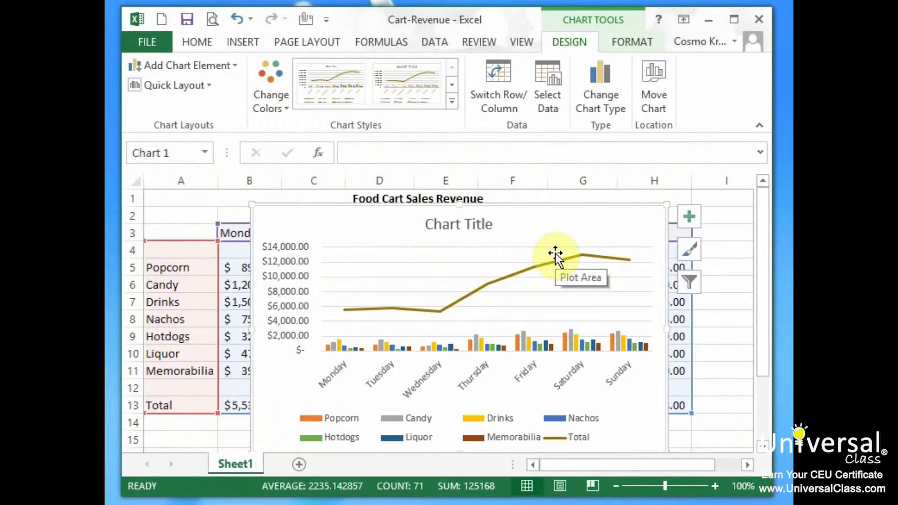
key(Delete)
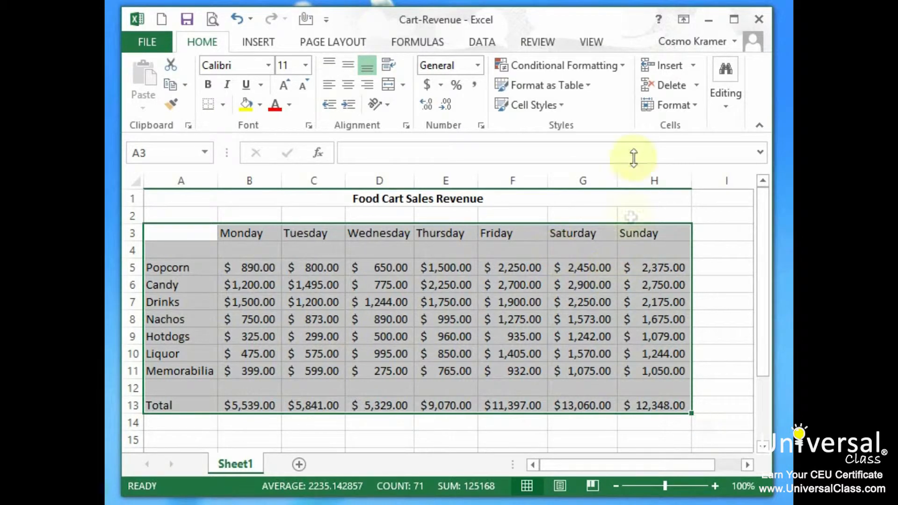
Step: Examine the column, bar, and stock, surface or radar chart types available for the sales data
click(257, 43)
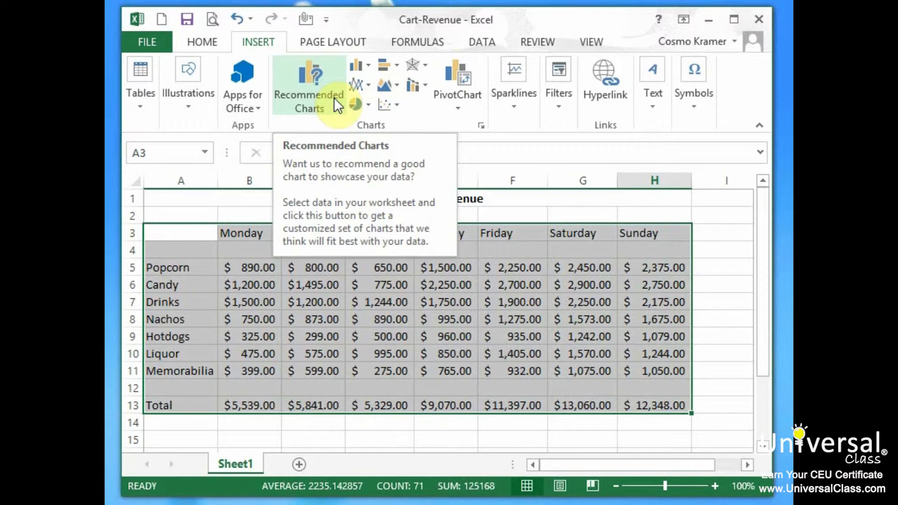
click(360, 61)
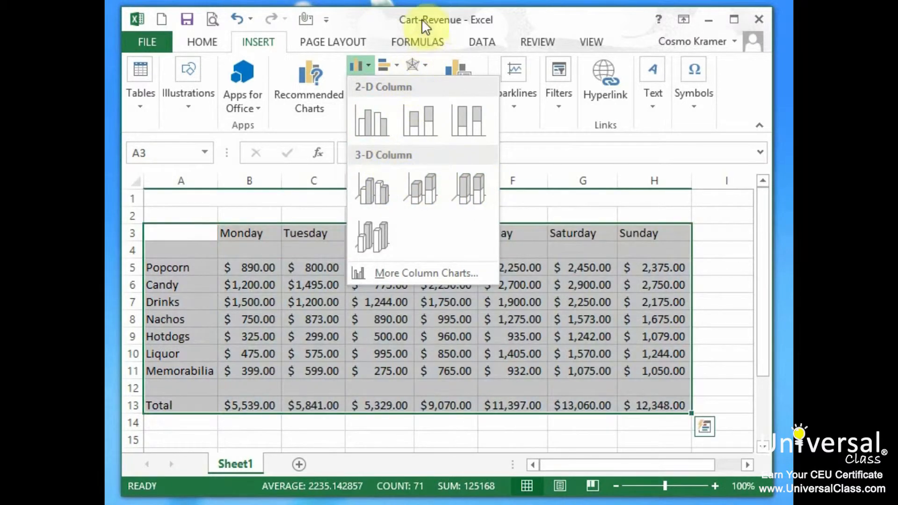
click(421, 16)
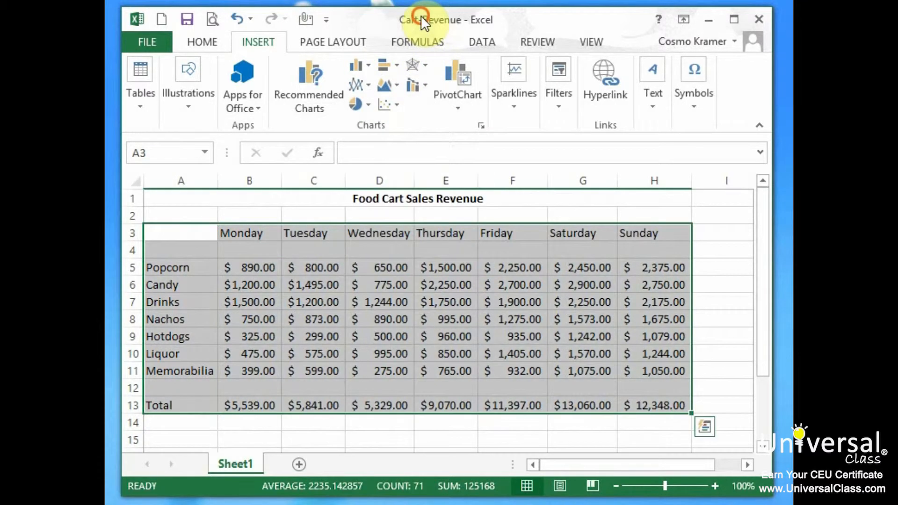
click(396, 64)
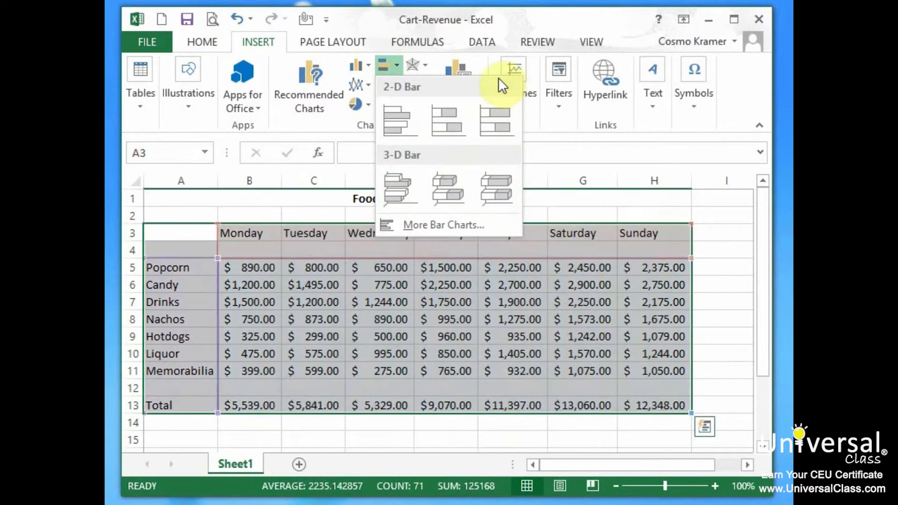
click(413, 61)
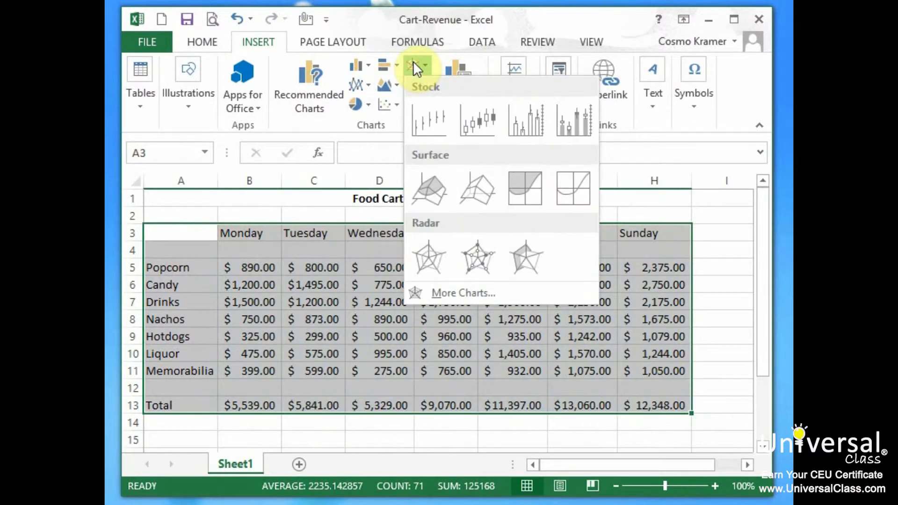
click(409, 63)
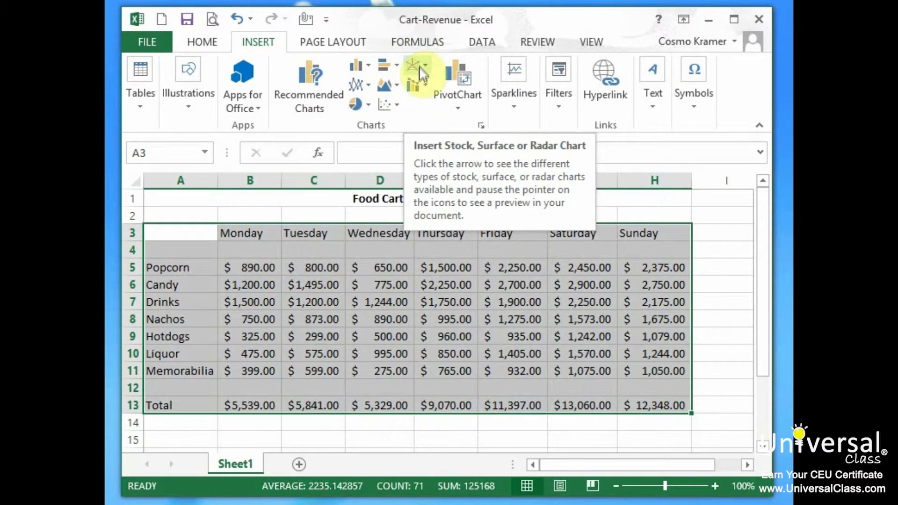
click(422, 65)
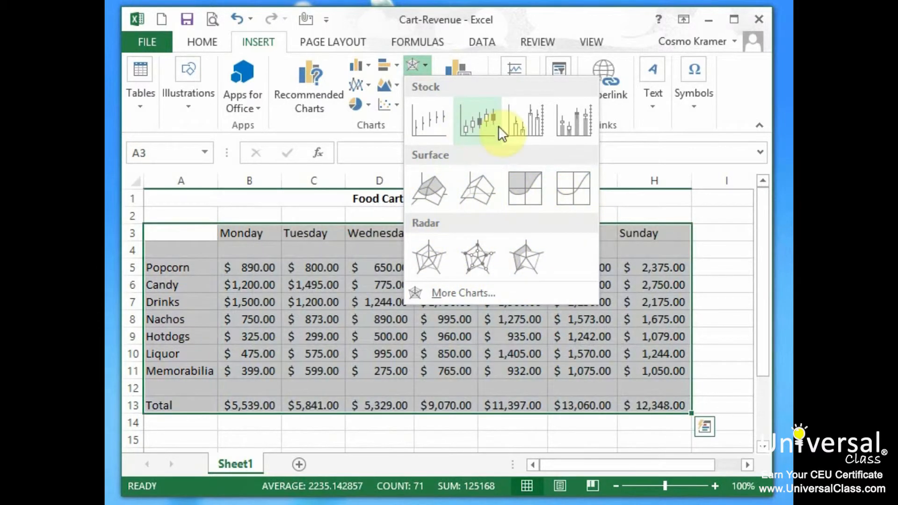
click(416, 68)
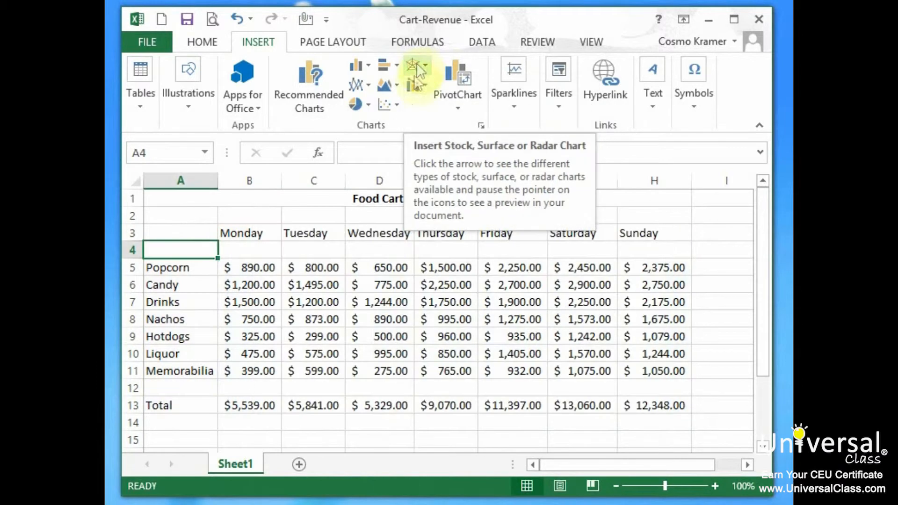
Step: Examine the available line and area chart types, including the description and preview of area charts
click(369, 84)
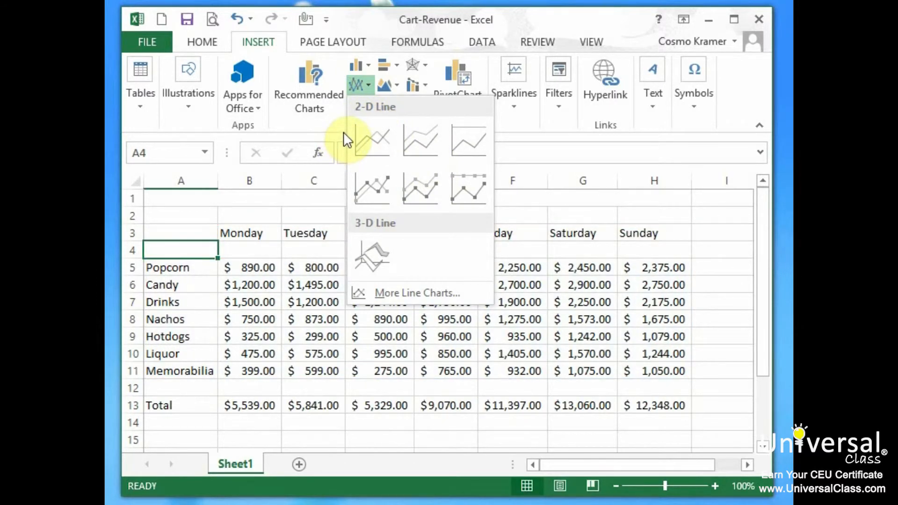
click(386, 84)
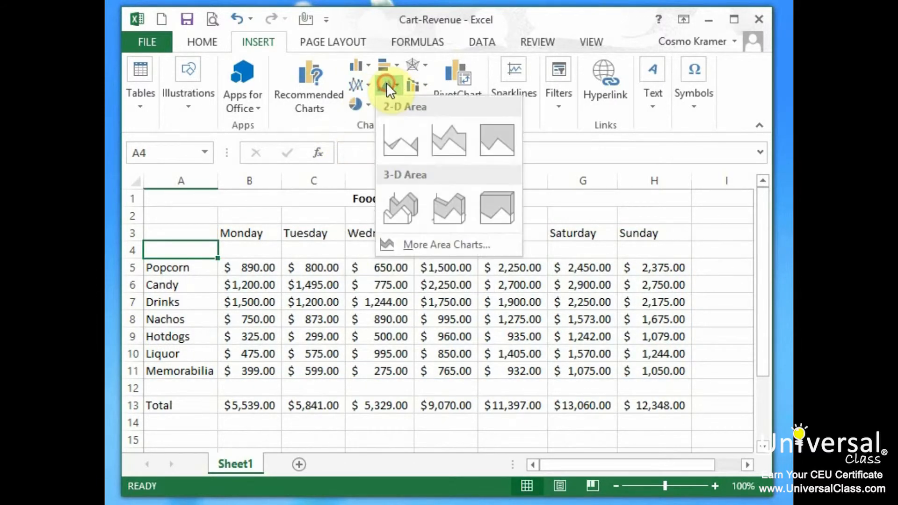
click(397, 84)
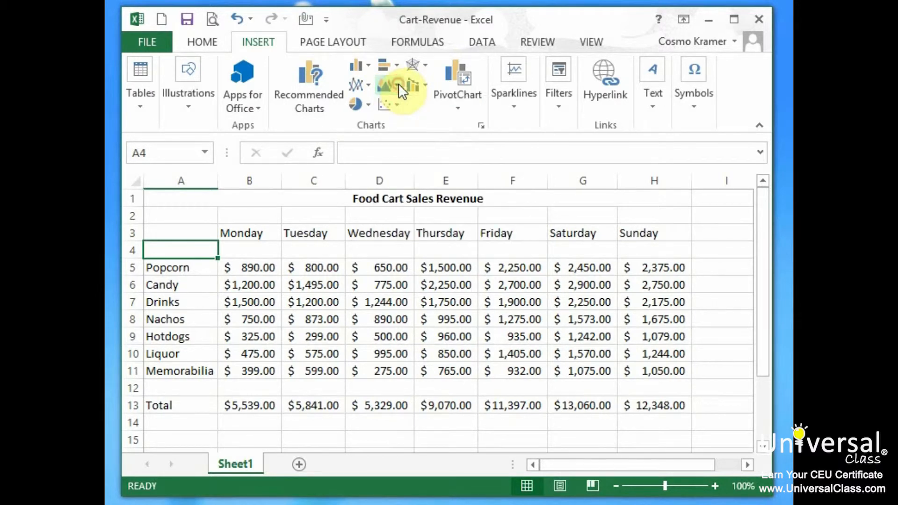
click(397, 84)
click(397, 84)
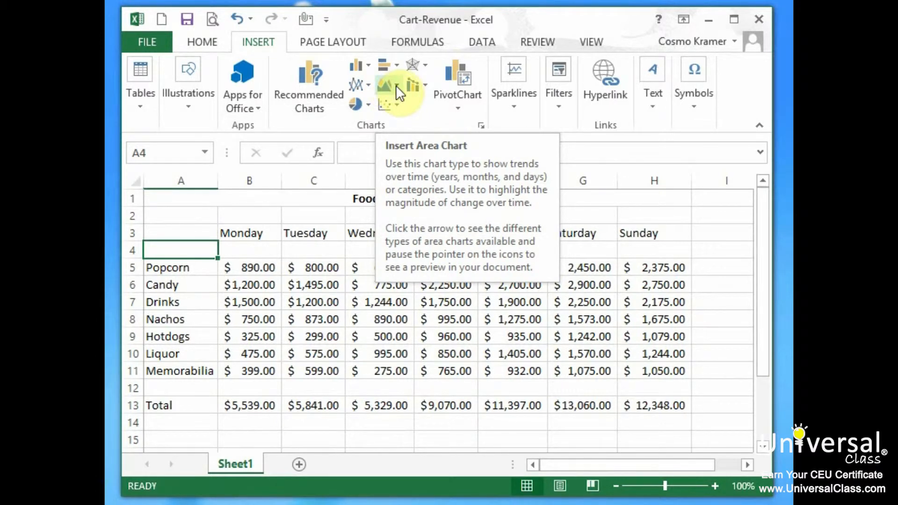
click(397, 86)
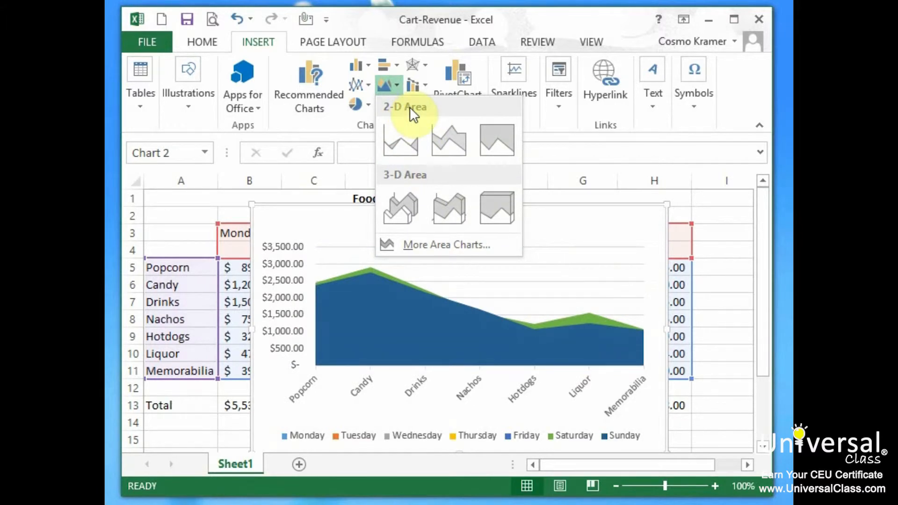
click(441, 20)
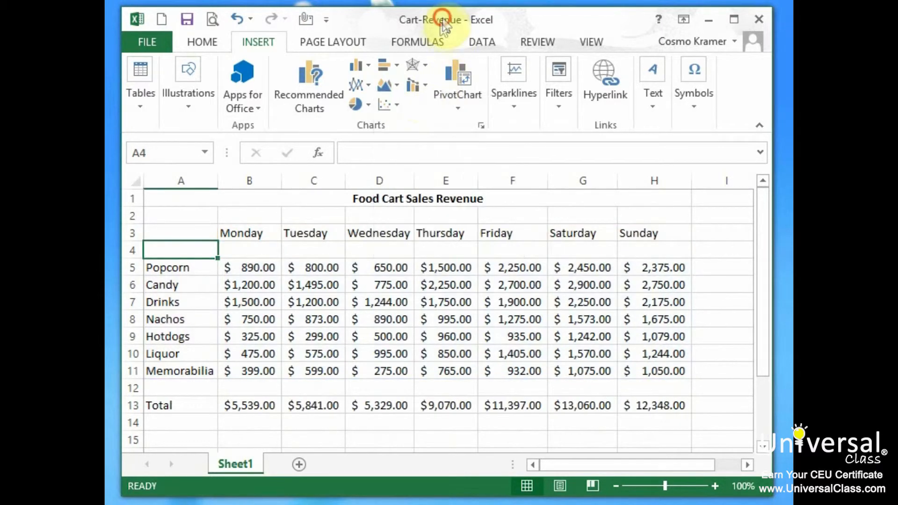
Step: Examine the combo, pie and doughnut, and scatter and bubble chart types with their previews on the sales data
click(424, 86)
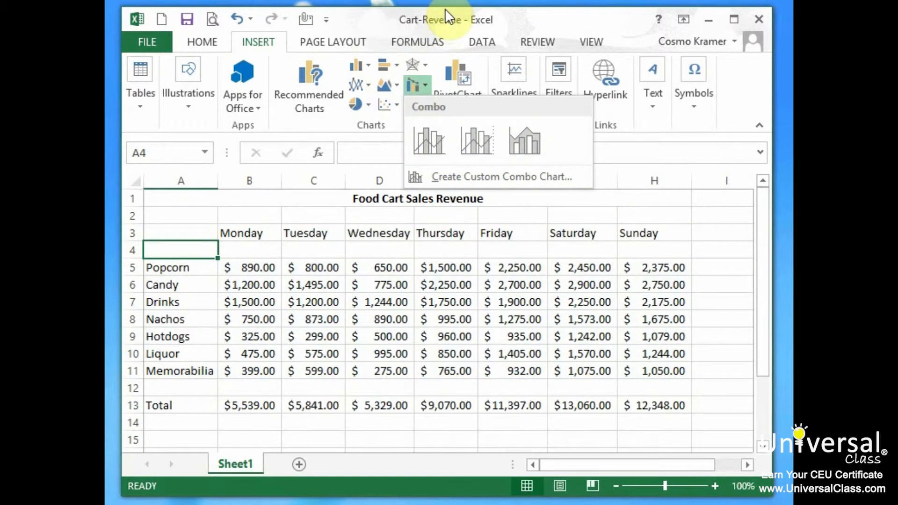
click(440, 19)
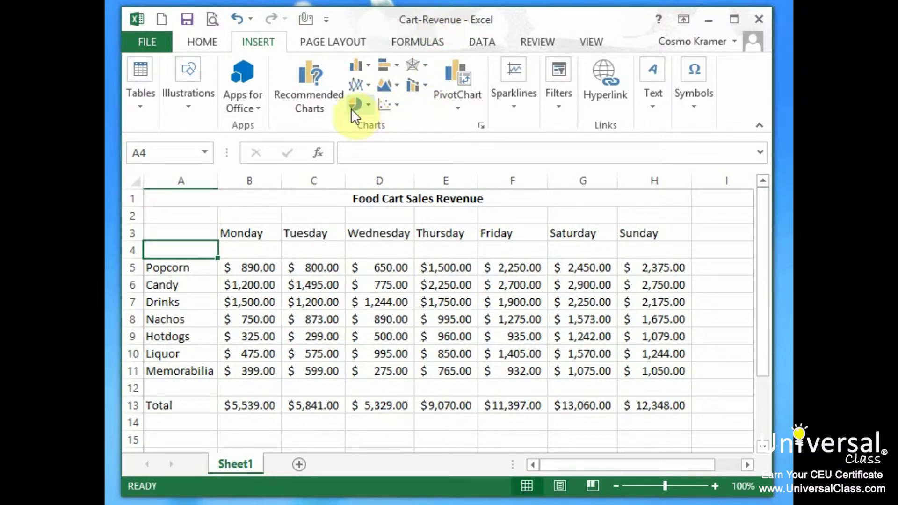
click(368, 105)
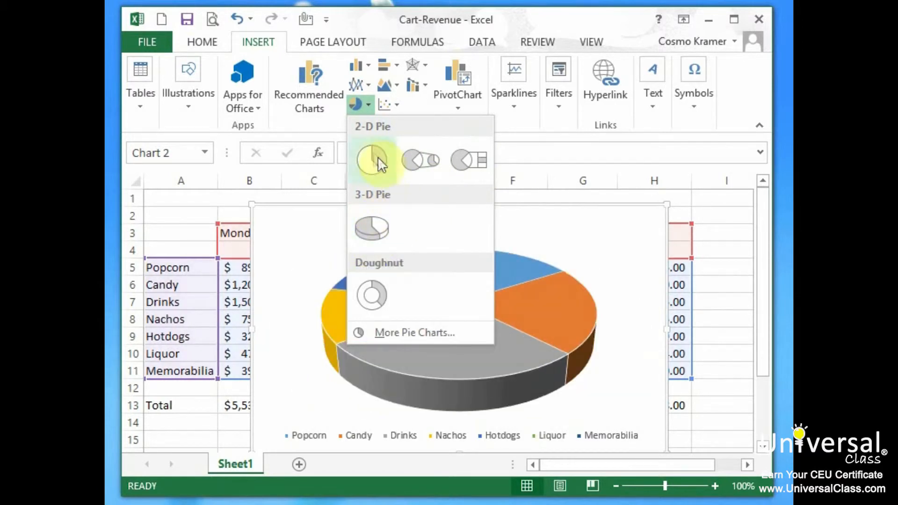
click(414, 108)
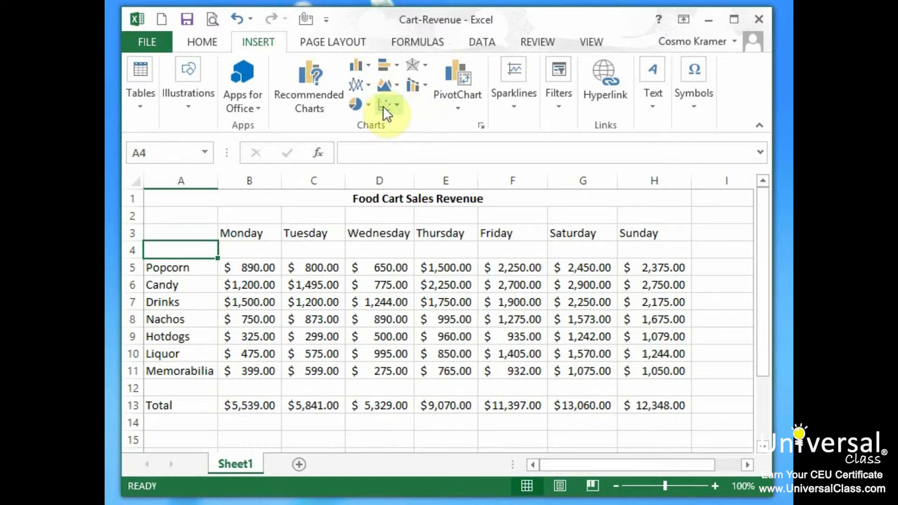
click(396, 104)
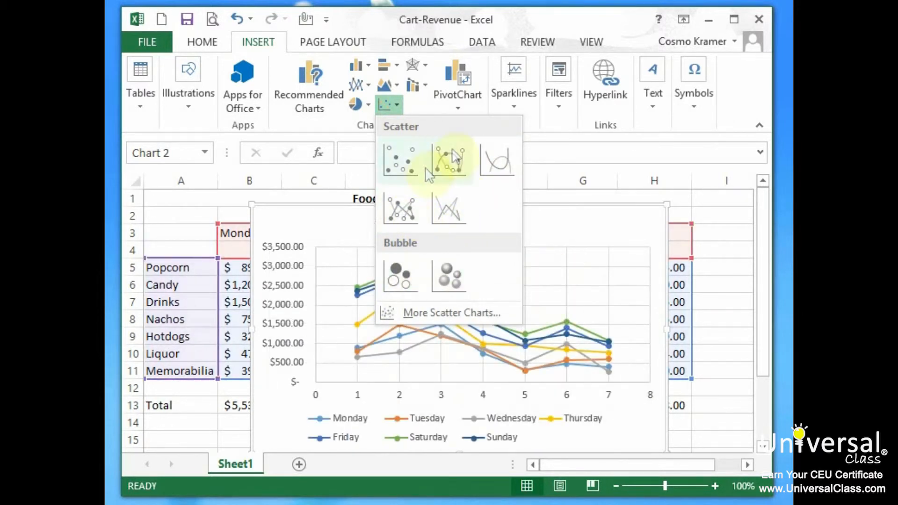
click(555, 148)
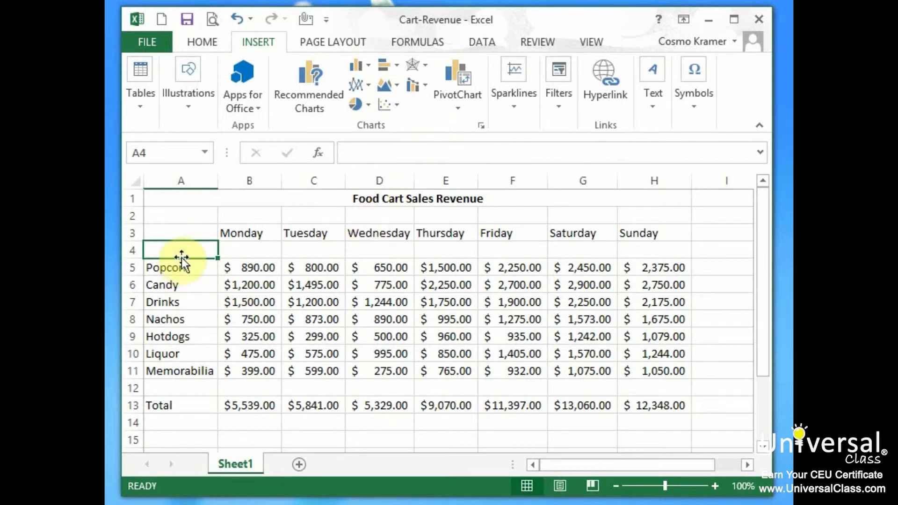
Step: Insert a 3-D stacked bar chart of the range A3:H13 and shift it horizontally across the sheet
mouse_move(181, 235)
mouse_down()
mouse_move(324, 321)
mouse_move(667, 403)
mouse_up()
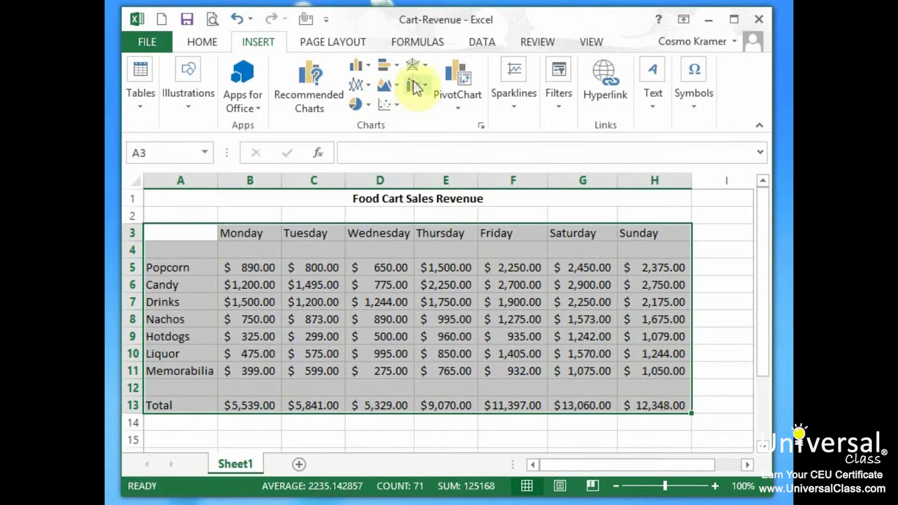
click(396, 67)
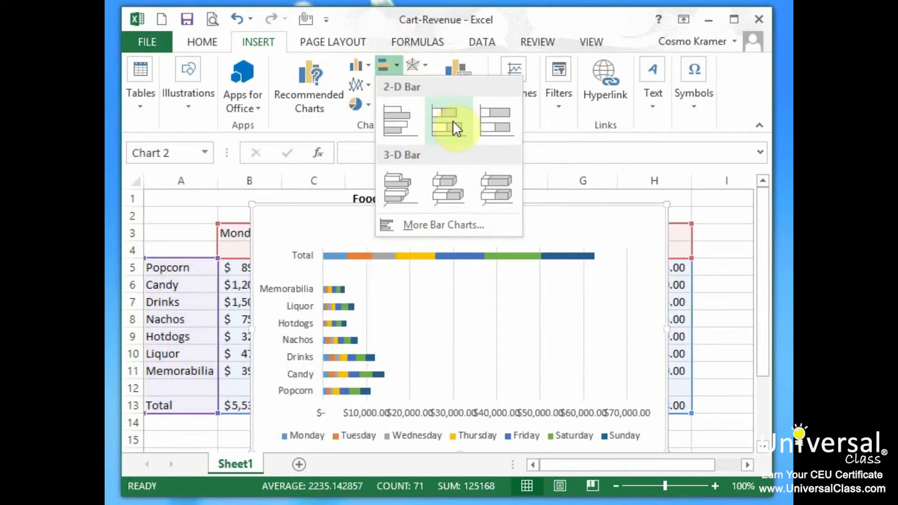
click(449, 187)
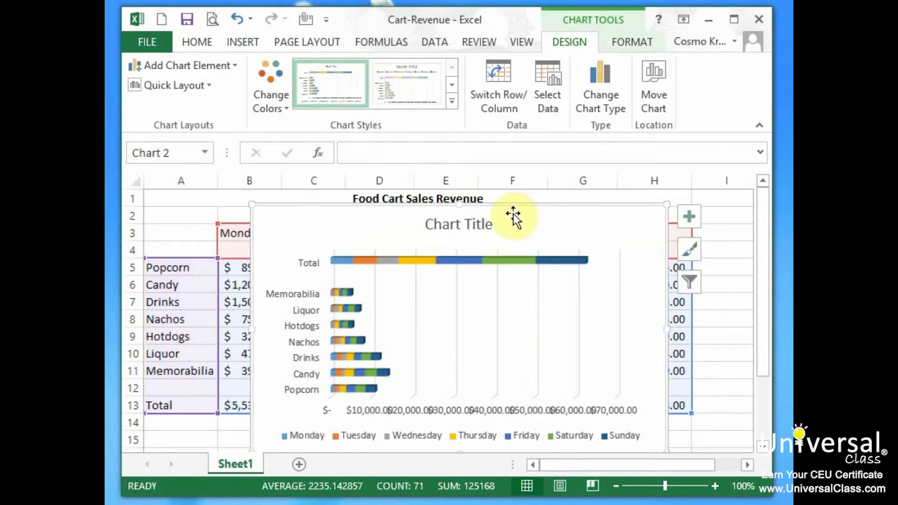
drag(510, 214, 589, 213)
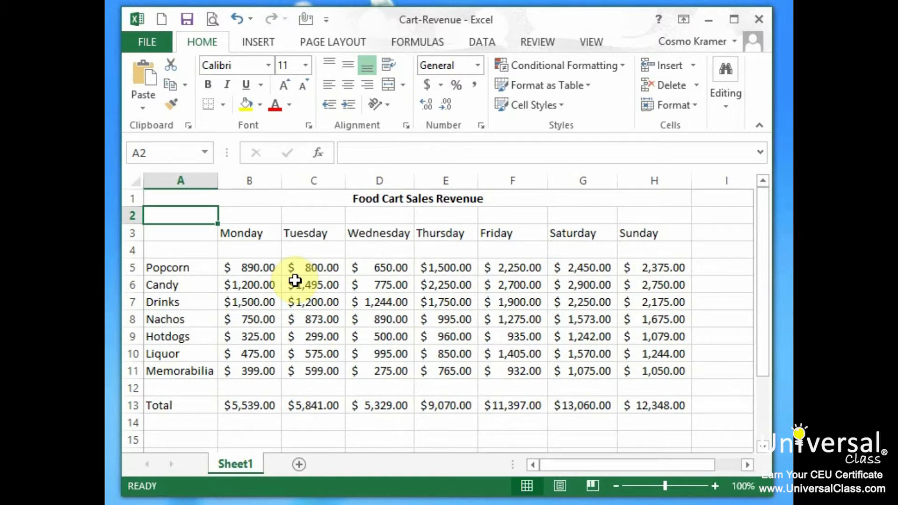
Step: Use Quick Analysis on A3:H13 to insert the first suggested Clustered Column chart, and move it slightly up and left over the table
drag(186, 236, 671, 403)
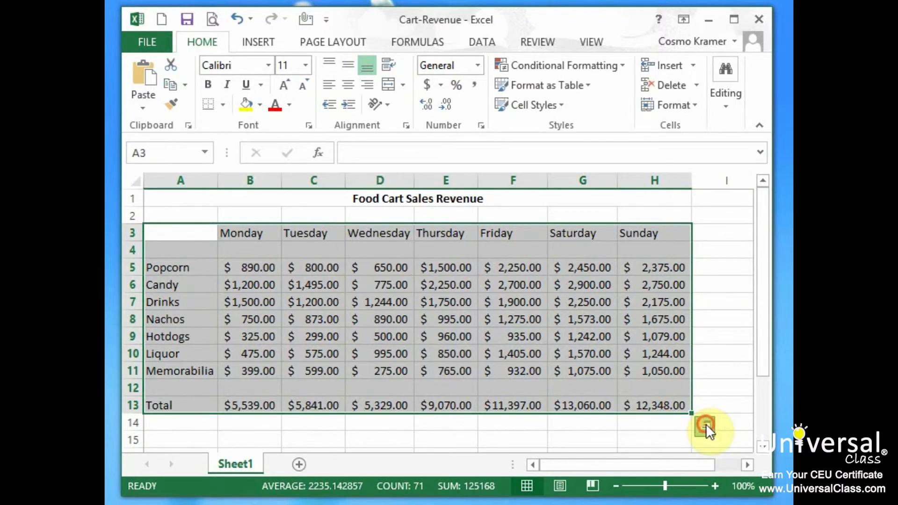
click(706, 423)
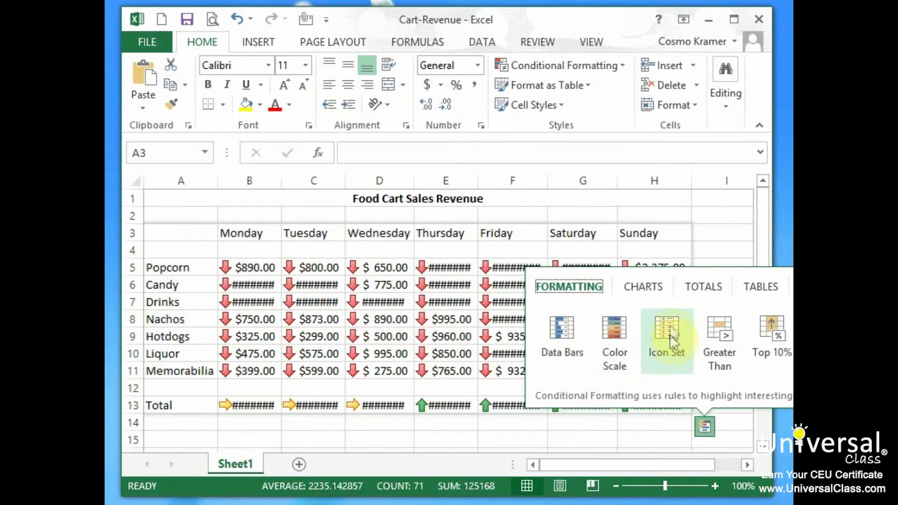
click(644, 288)
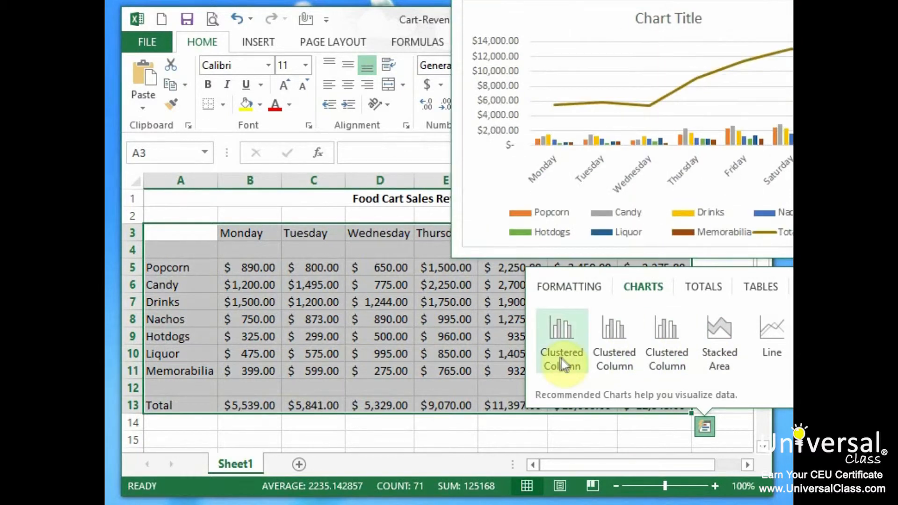
click(576, 352)
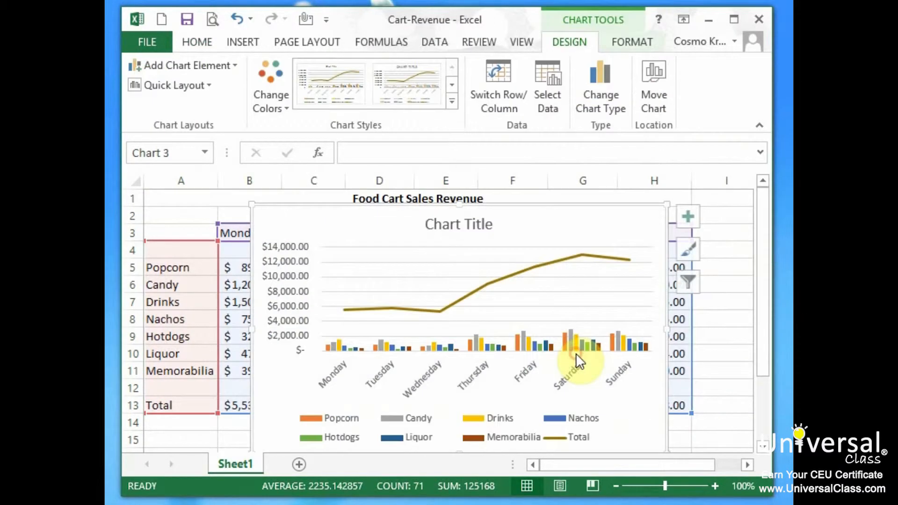
drag(535, 203, 521, 195)
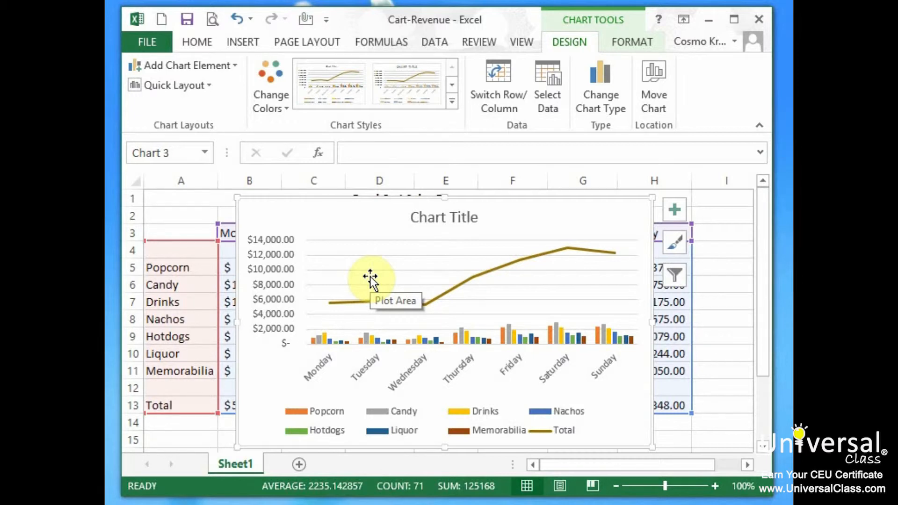
right_click(282, 268)
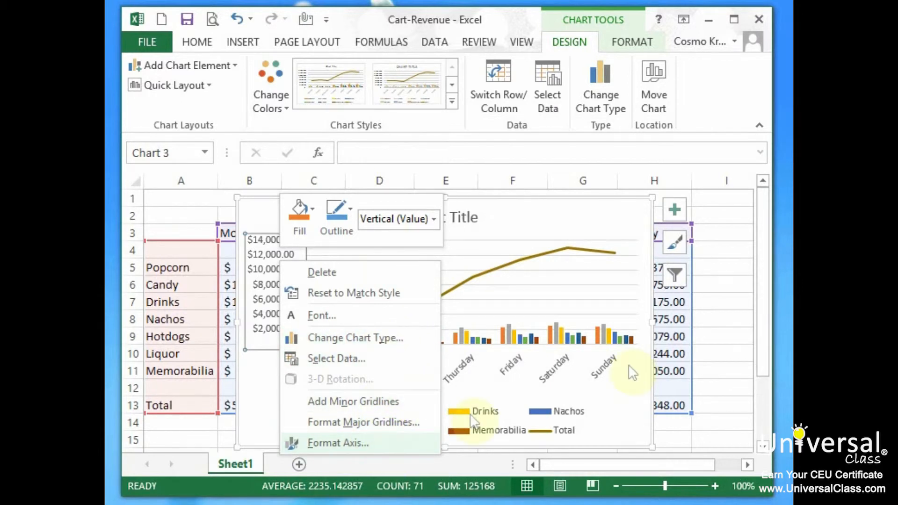
key(Escape)
right_click(568, 333)
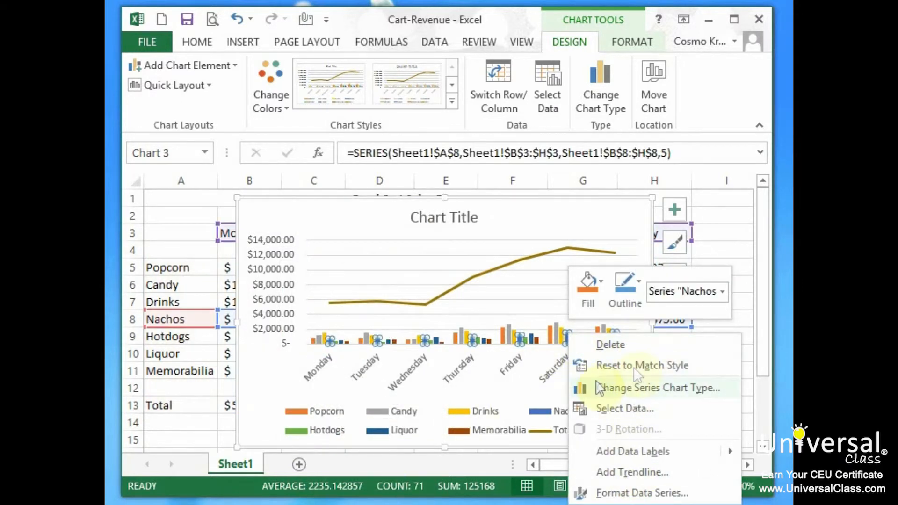
key(Escape)
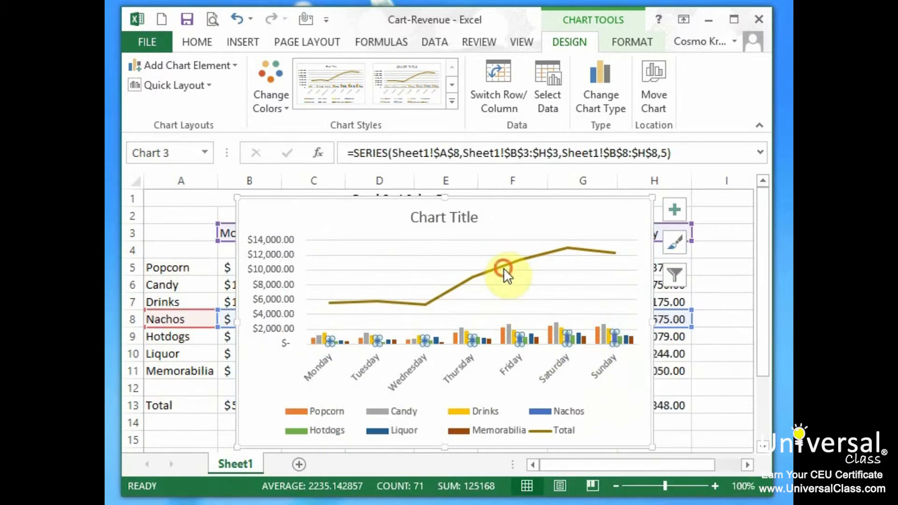
Step: Delete the Total series from the combo chart and move the chart title to the chart's upper-right corner
right_click(565, 249)
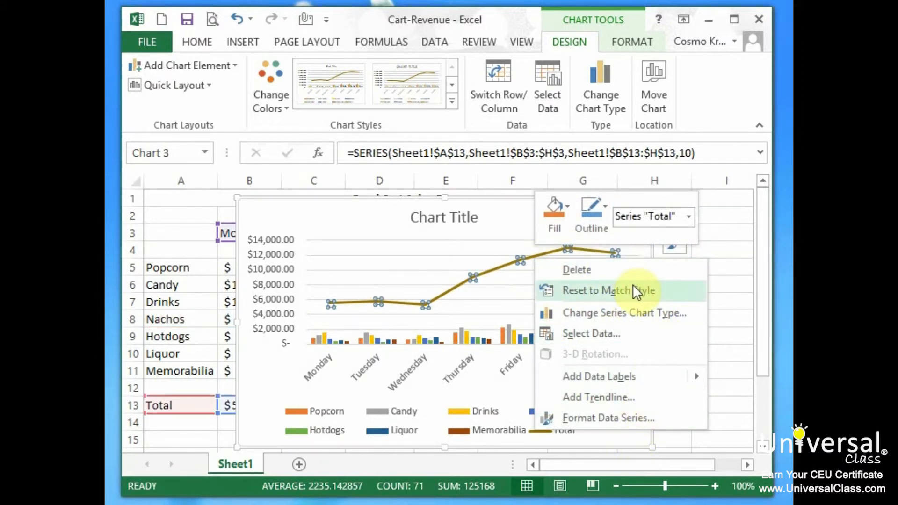
click(594, 270)
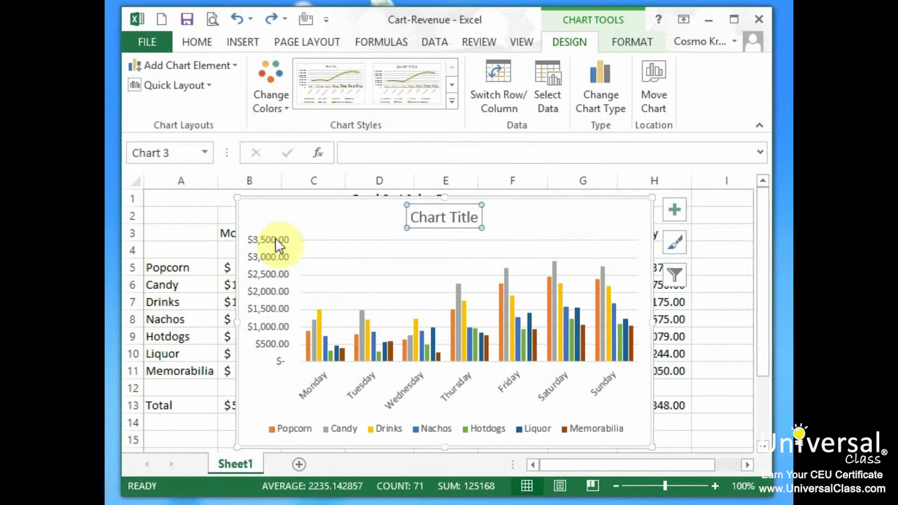
click(441, 217)
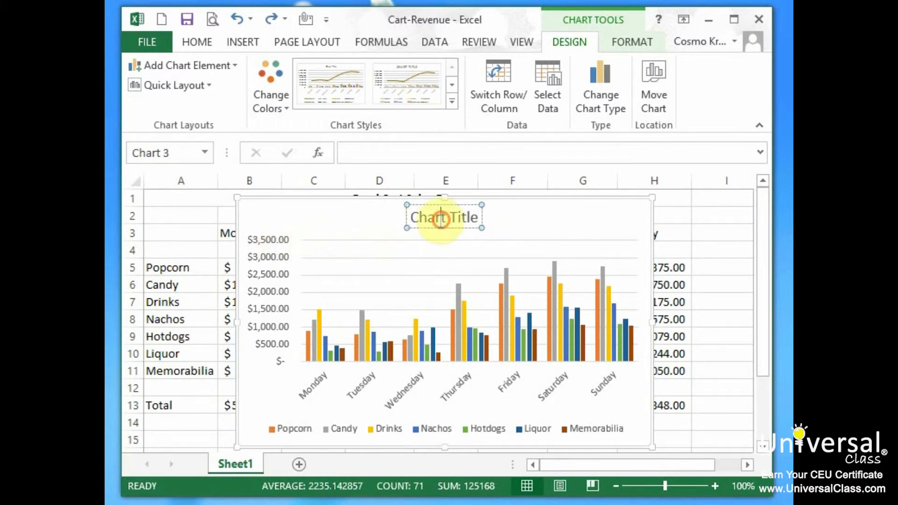
drag(415, 206, 575, 212)
click(416, 206)
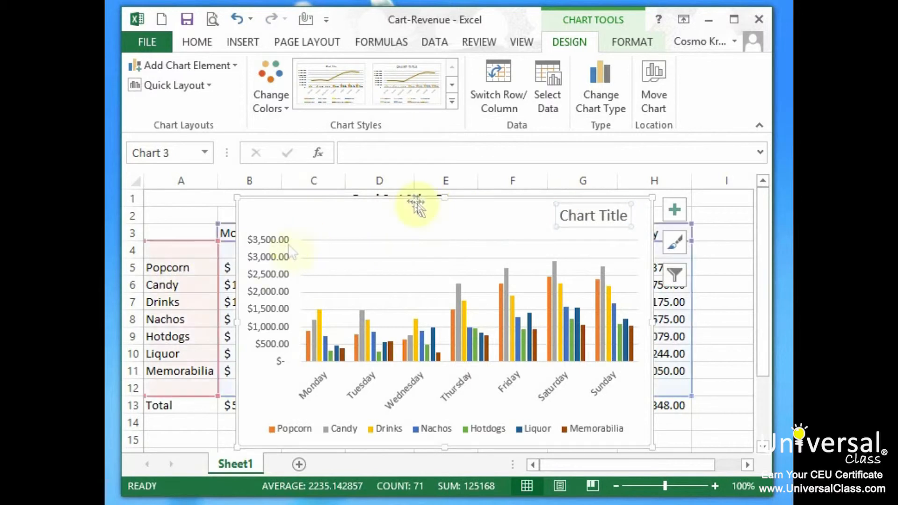
drag(411, 201, 413, 347)
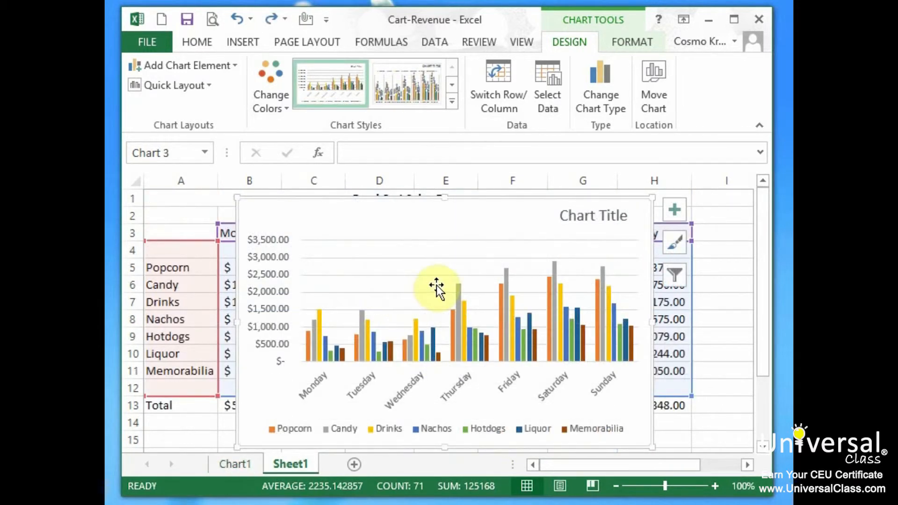
Step: Apply the dark chart style at the end of the style gallery's second row to the sales chart
click(578, 38)
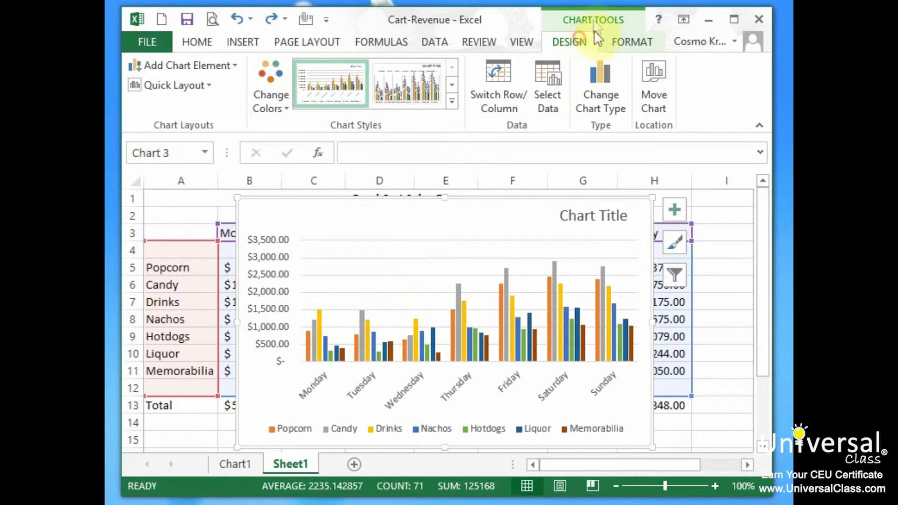
click(452, 101)
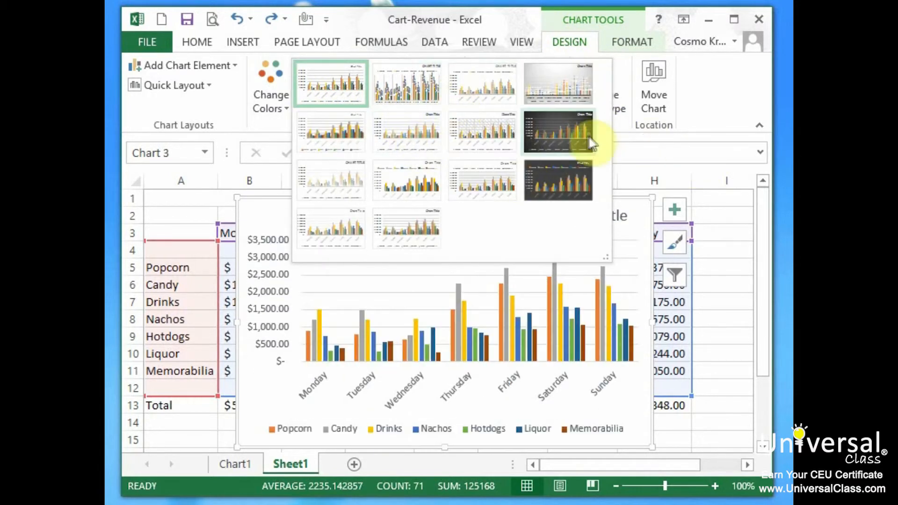
click(557, 139)
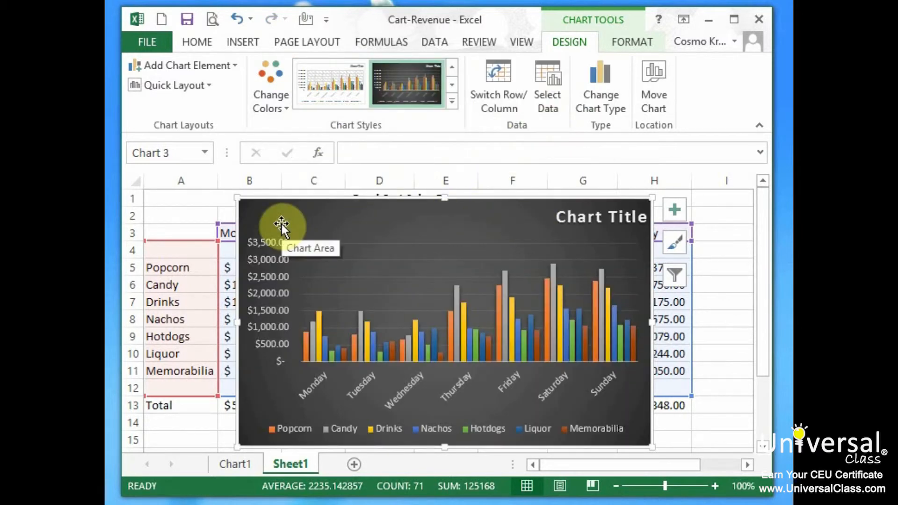
Step: Switch the chart's rows and columns twice and review its data source settings without changing them
click(511, 104)
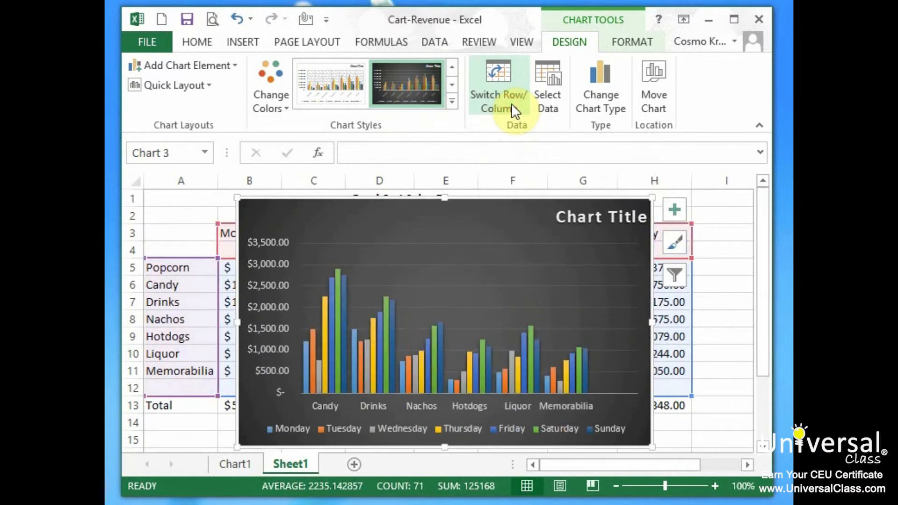
click(506, 99)
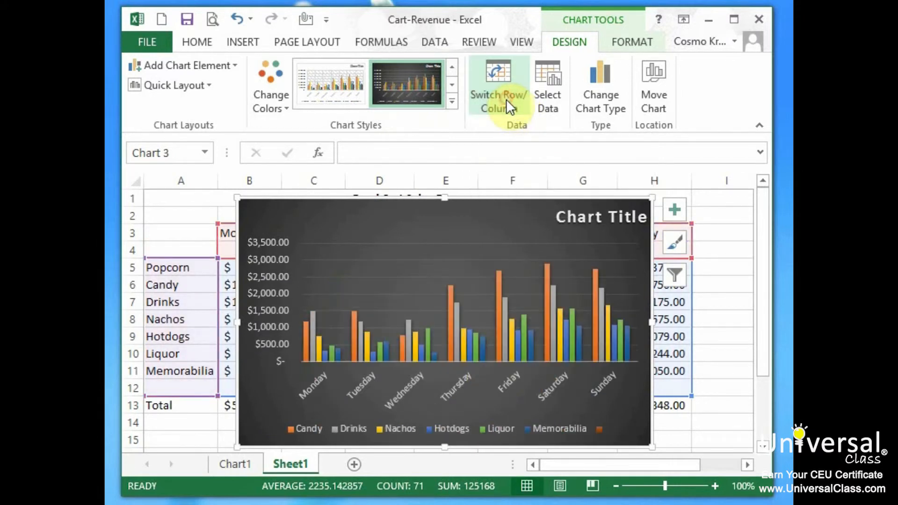
click(552, 108)
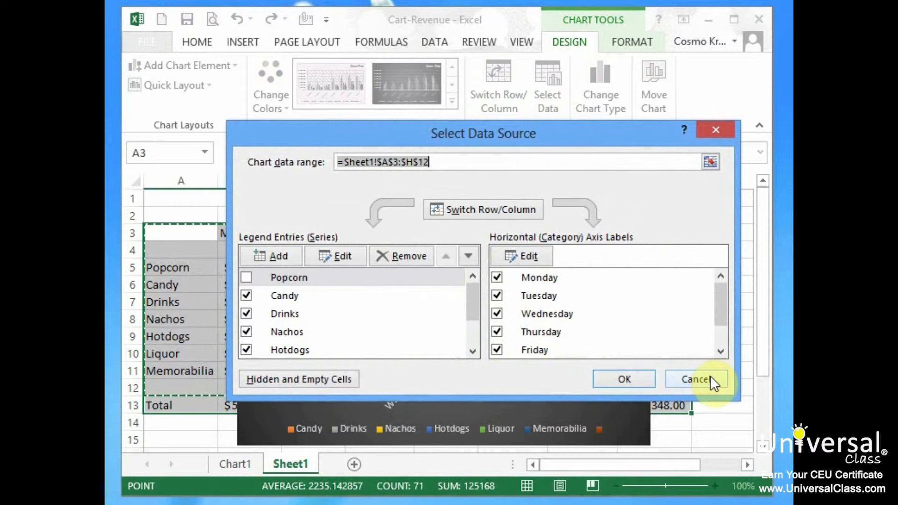
click(710, 375)
Step: Change the chart type to 100% Stacked Column, using the second variant with the weekdays as categories
click(604, 97)
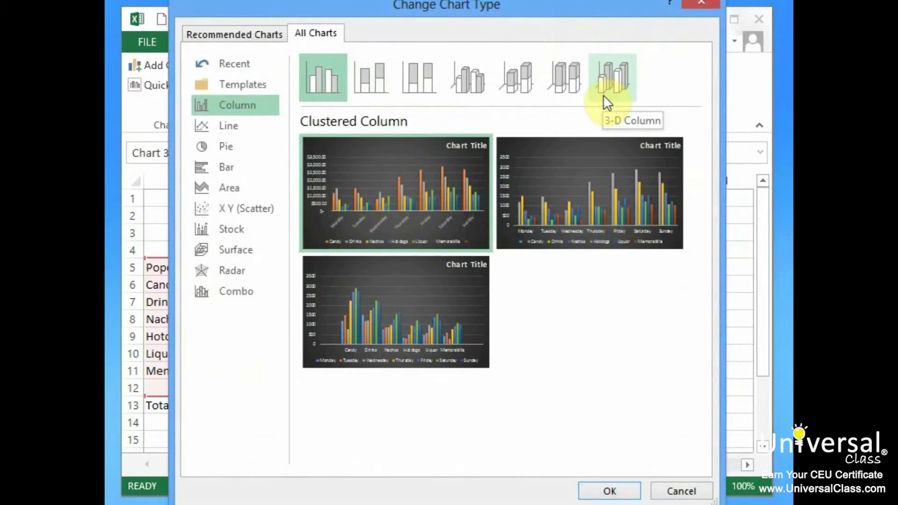
click(409, 86)
mouse_move(557, 178)
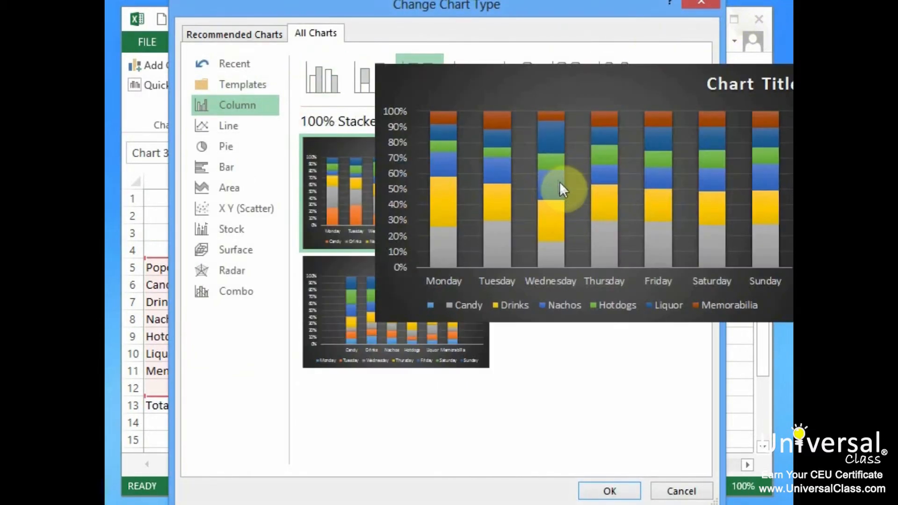
click(613, 491)
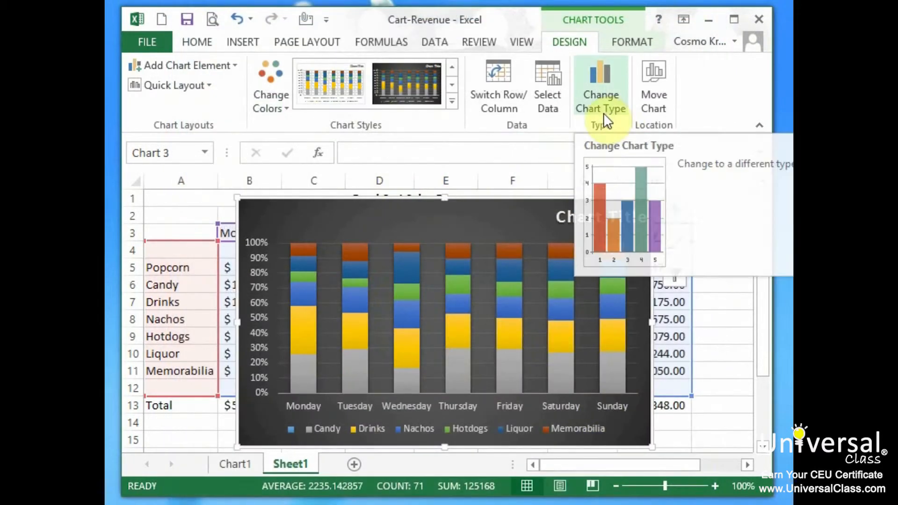
Step: Move the chart to a new sheet named Chart2, and check both Sheet1 and Chart2
click(653, 90)
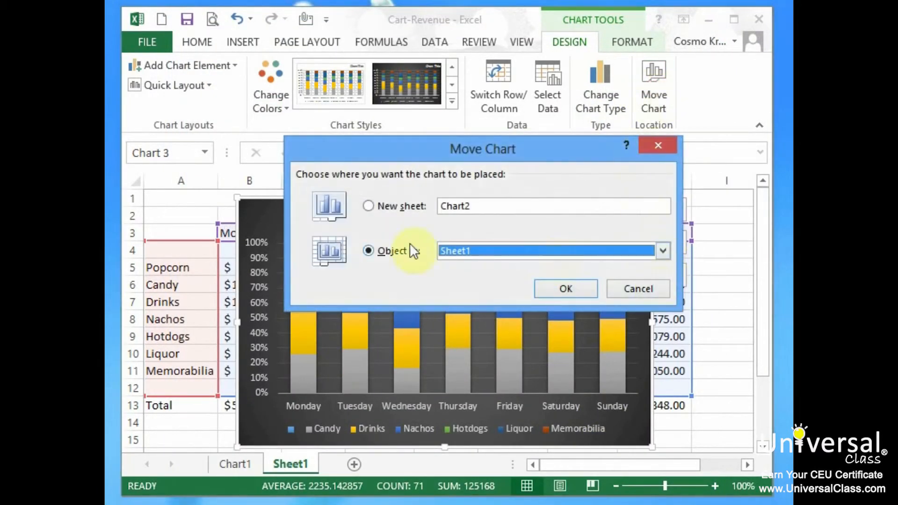
click(520, 253)
click(526, 246)
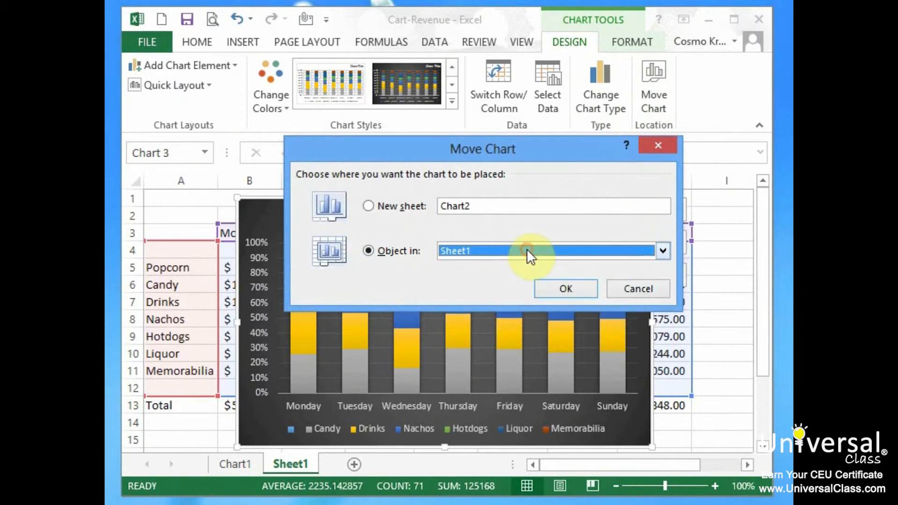
click(386, 205)
click(565, 287)
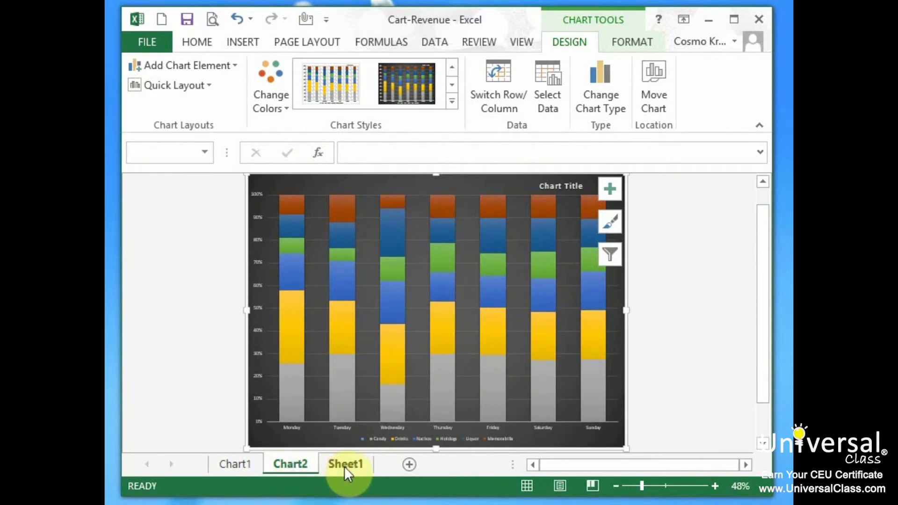
click(344, 465)
click(295, 463)
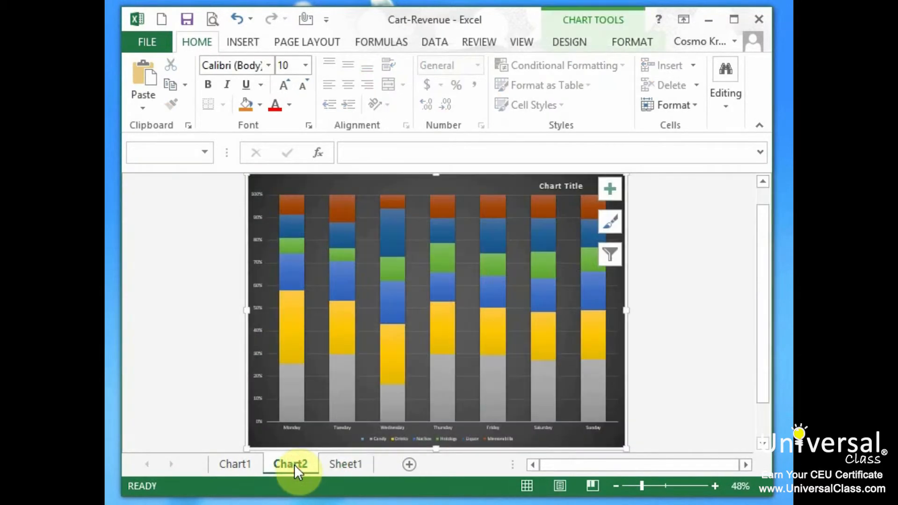
click(340, 467)
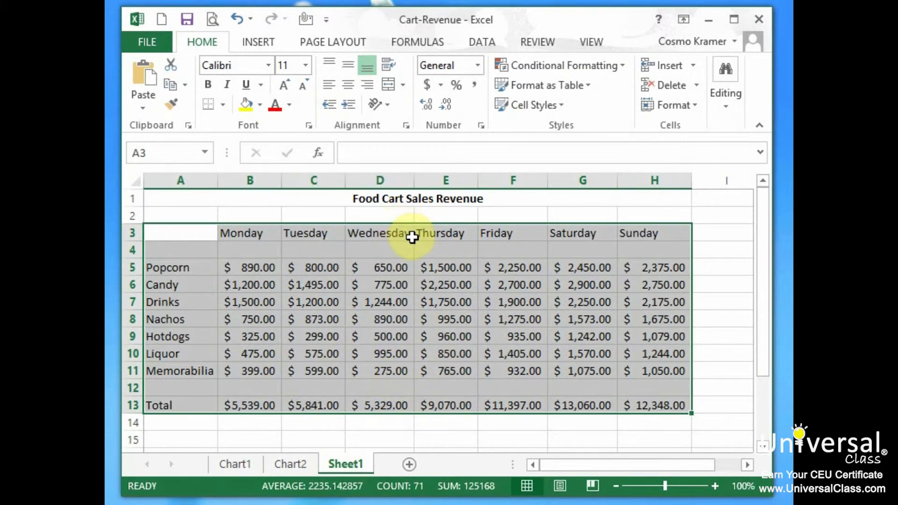
click(299, 463)
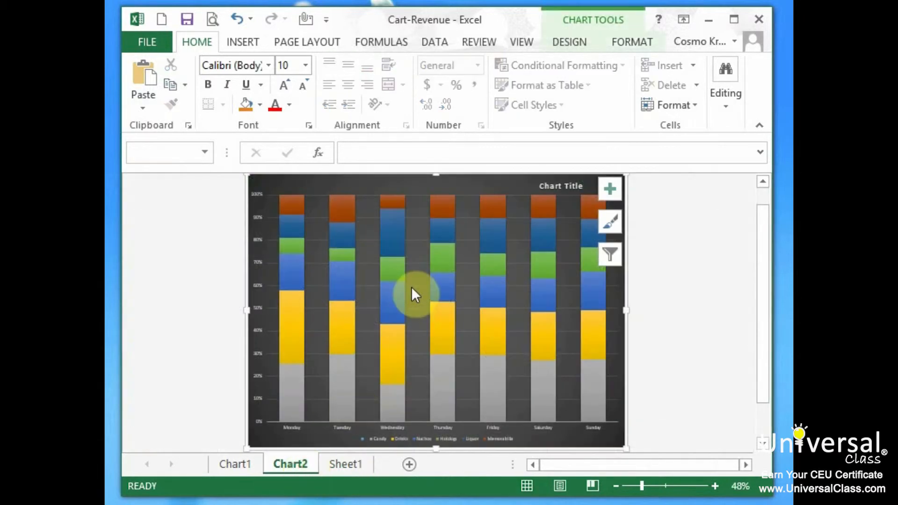
Step: Add axis titles, data labels, a data table and error bars to the chart on Chart2
click(411, 268)
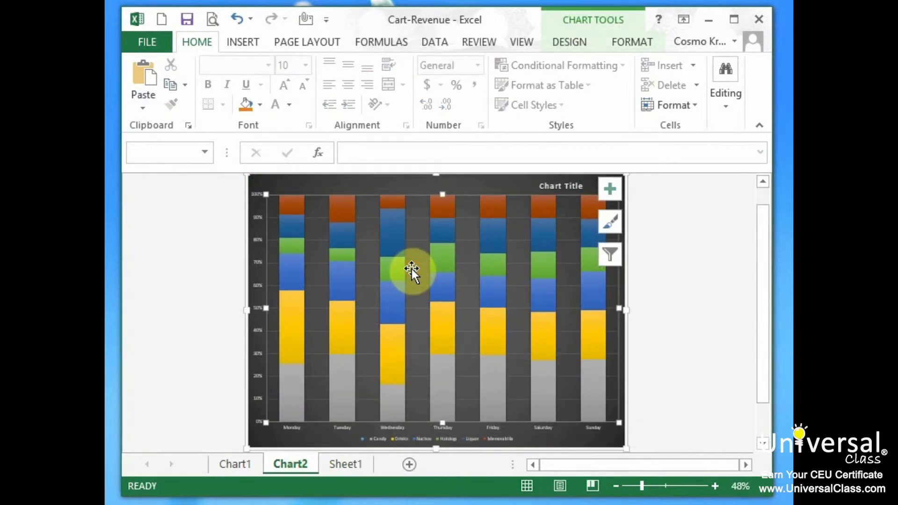
click(610, 189)
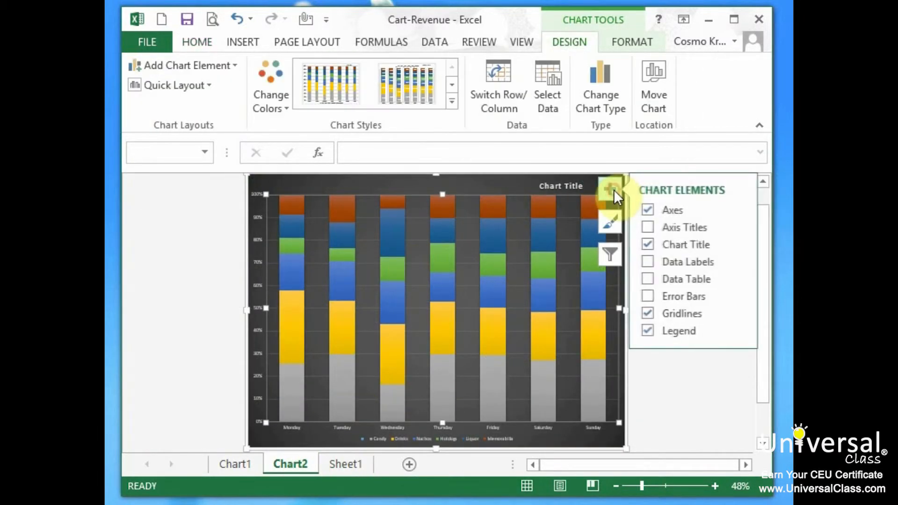
click(650, 227)
click(649, 260)
click(648, 279)
click(649, 296)
Step: Remove all chart elements from the Chart2 chart, from the legend and gridlines up to the chart title and axes
click(651, 330)
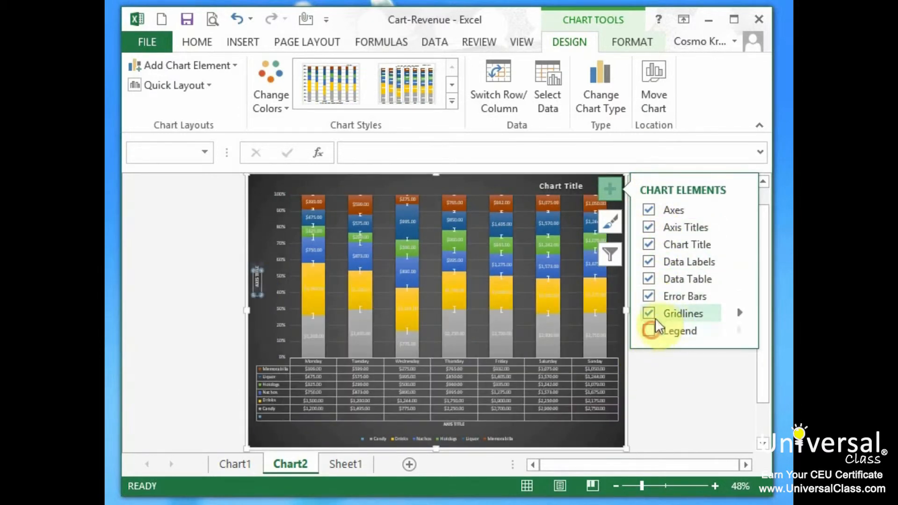
click(649, 313)
click(650, 296)
click(649, 279)
click(648, 261)
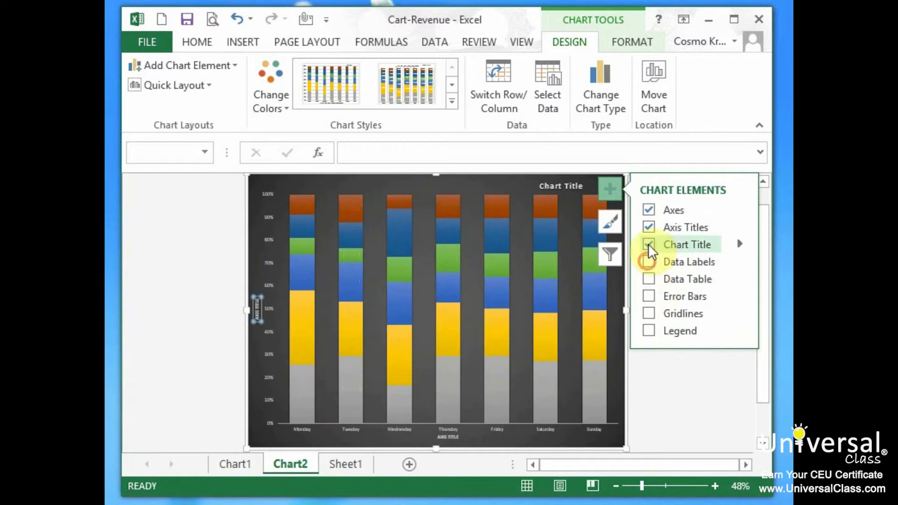
click(648, 244)
click(650, 227)
click(648, 210)
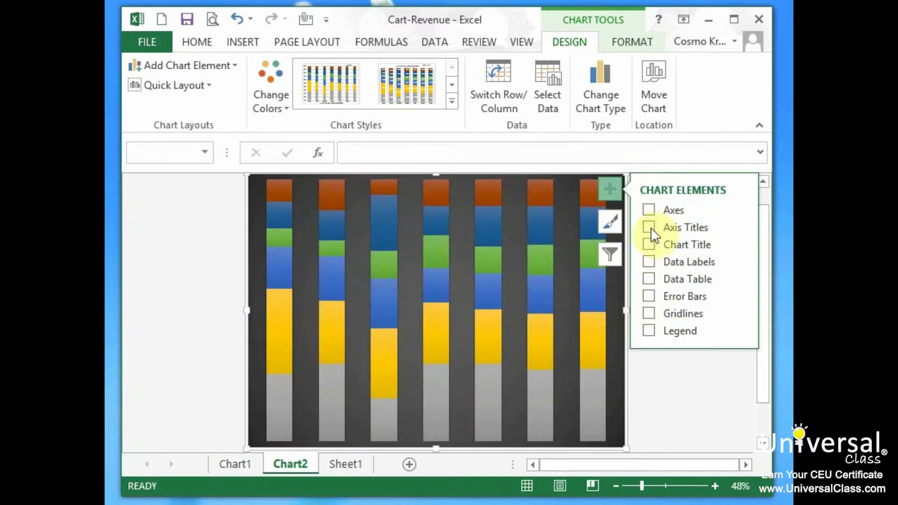
Step: Show the axes, axis titles, chart title, data labels, data table, error bars, gridlines and legend on the Chart2 chart
click(649, 210)
click(649, 227)
click(649, 244)
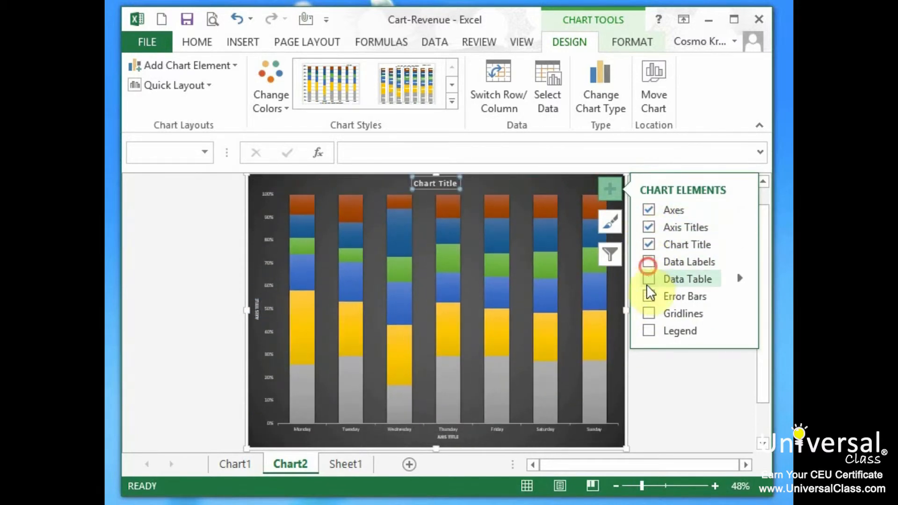
click(649, 278)
click(649, 296)
click(649, 313)
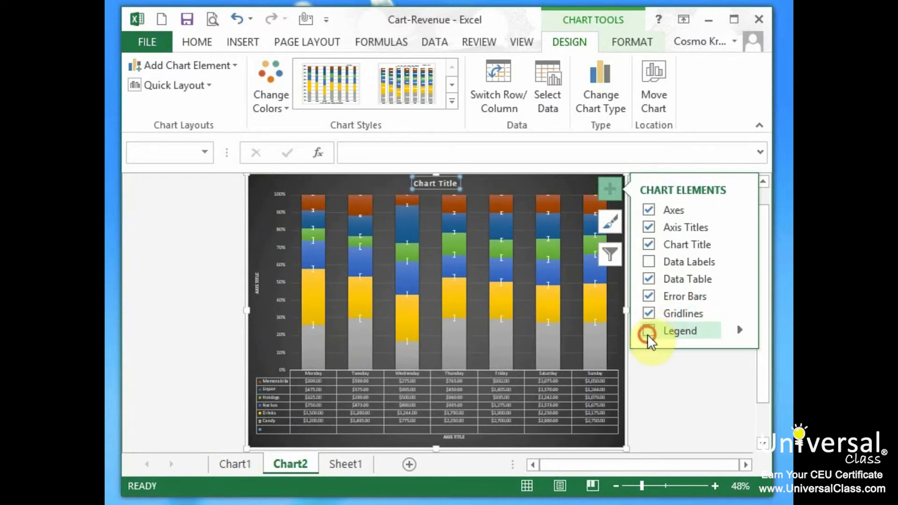
click(648, 331)
click(648, 262)
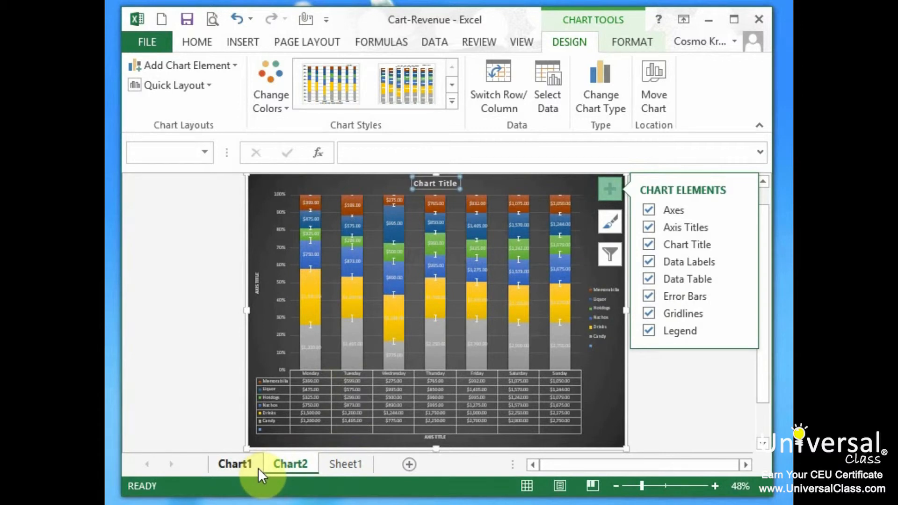
Step: Return to Sheet1 and create a new blank workbook
click(346, 465)
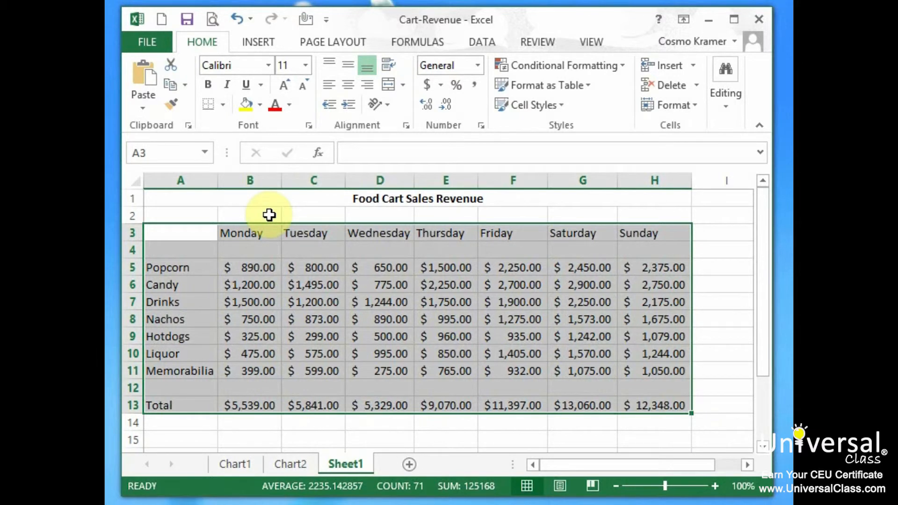
click(165, 16)
drag(400, 40, 404, 26)
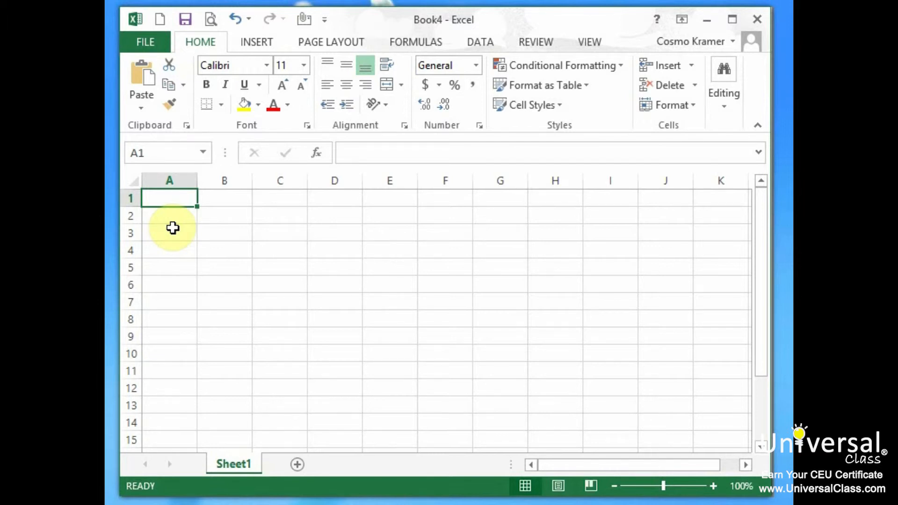
Step: Insert a SmartArt Organization Chart from the Hierarchy category
click(260, 42)
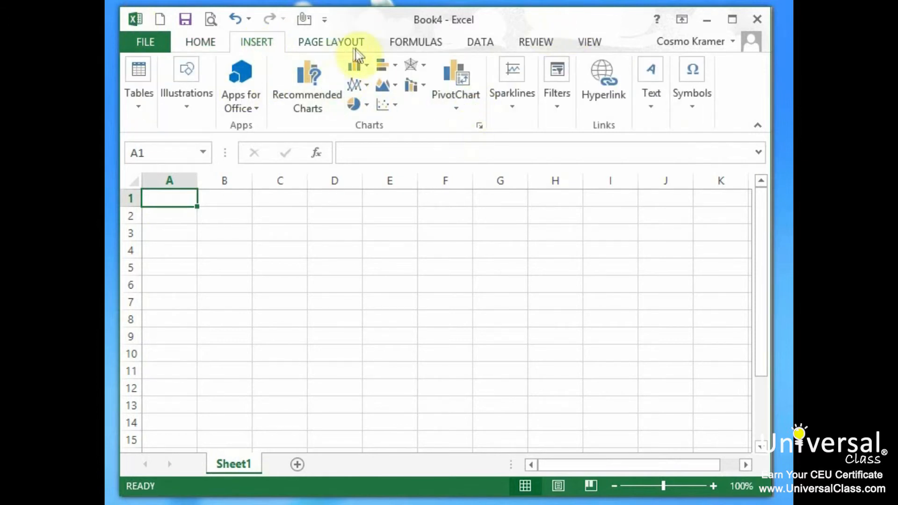
click(187, 105)
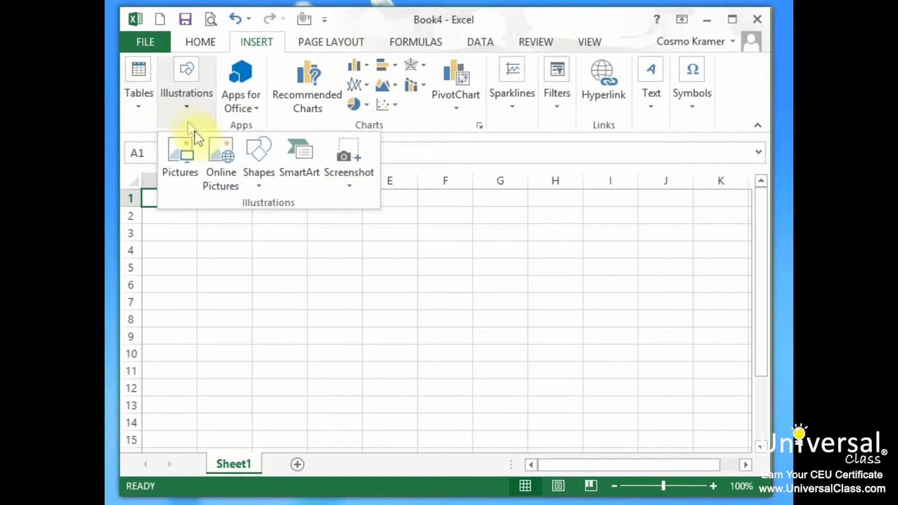
click(310, 165)
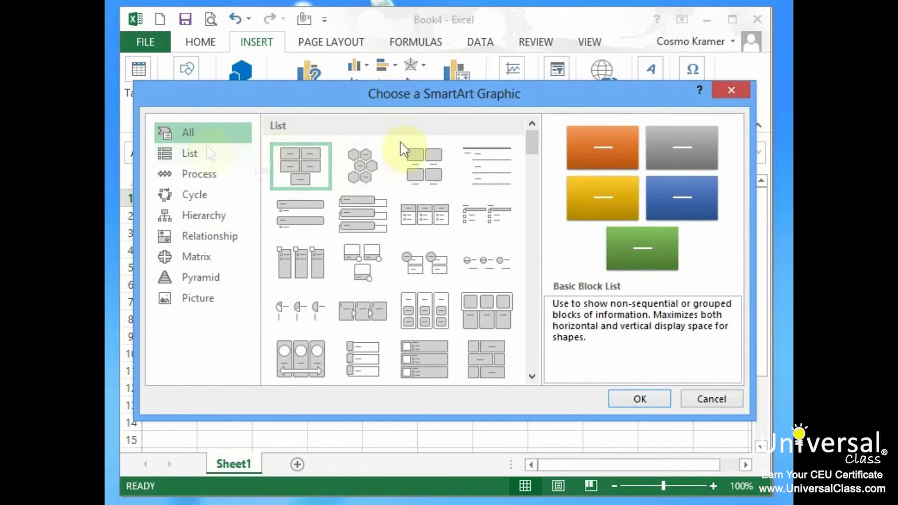
click(181, 153)
click(181, 173)
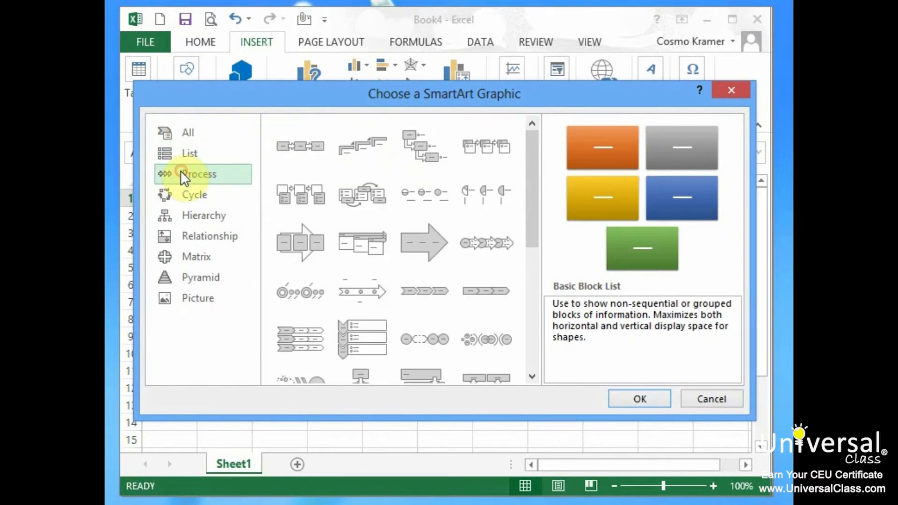
click(194, 195)
click(203, 212)
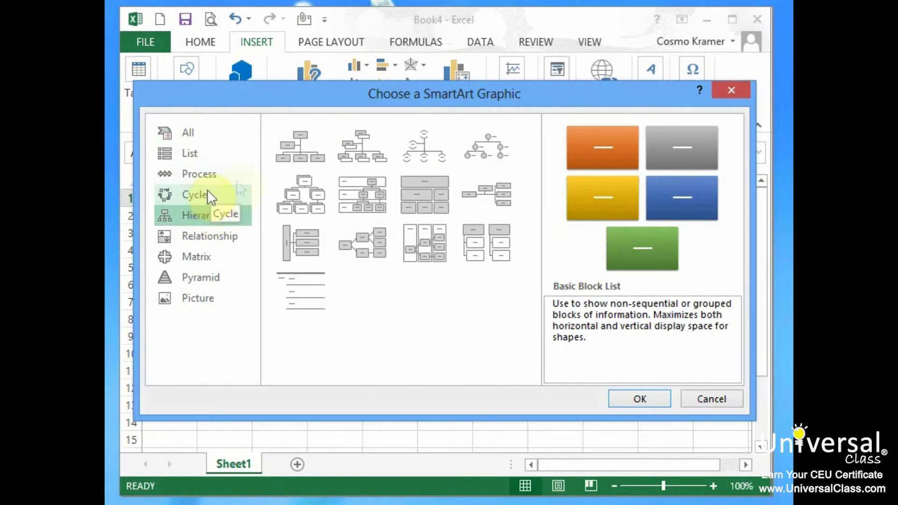
click(298, 153)
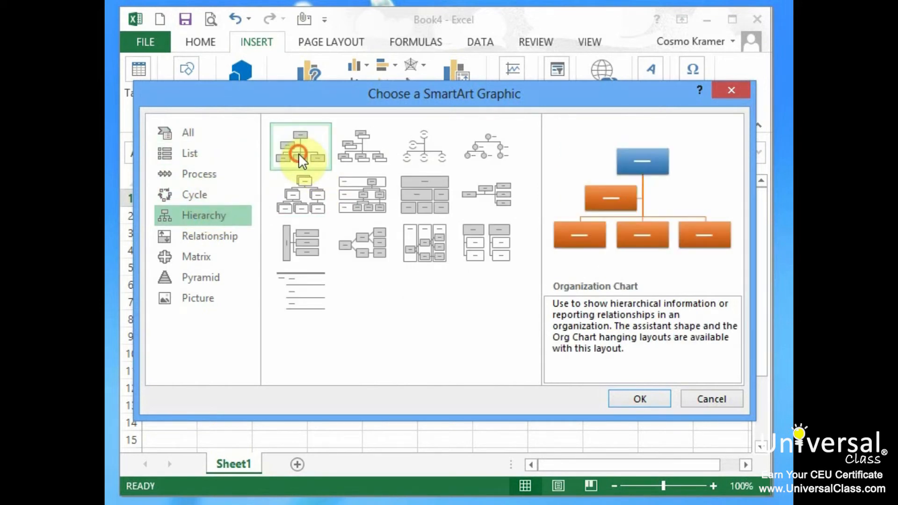
click(349, 150)
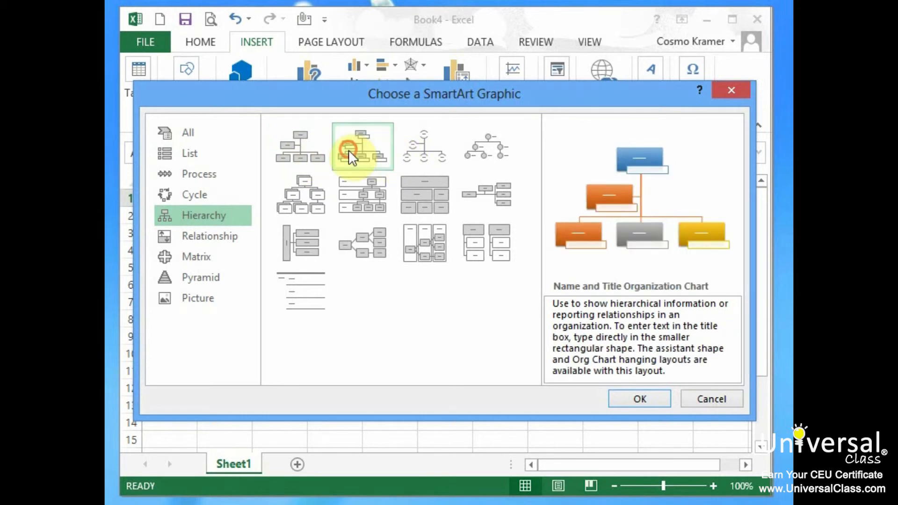
click(304, 148)
click(640, 398)
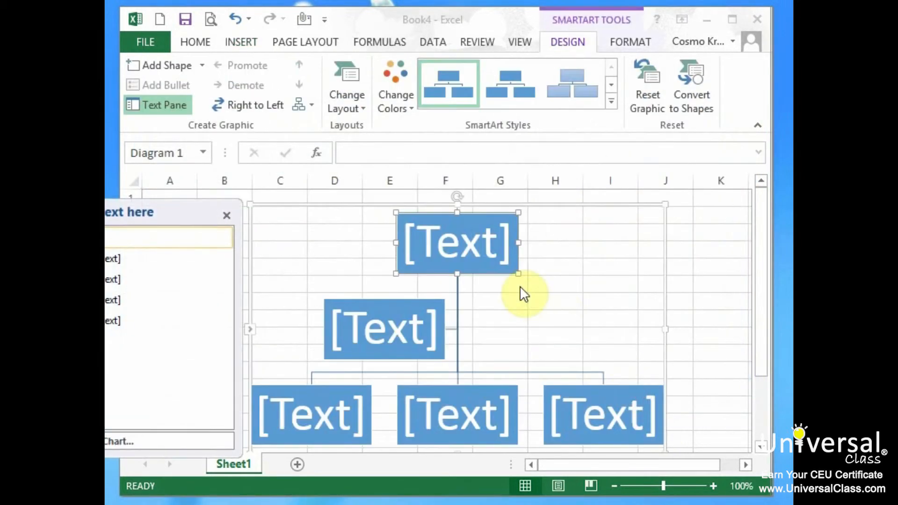
Step: Label the organization chart's top box CEO and its assistant box Vice President
drag(164, 205, 288, 122)
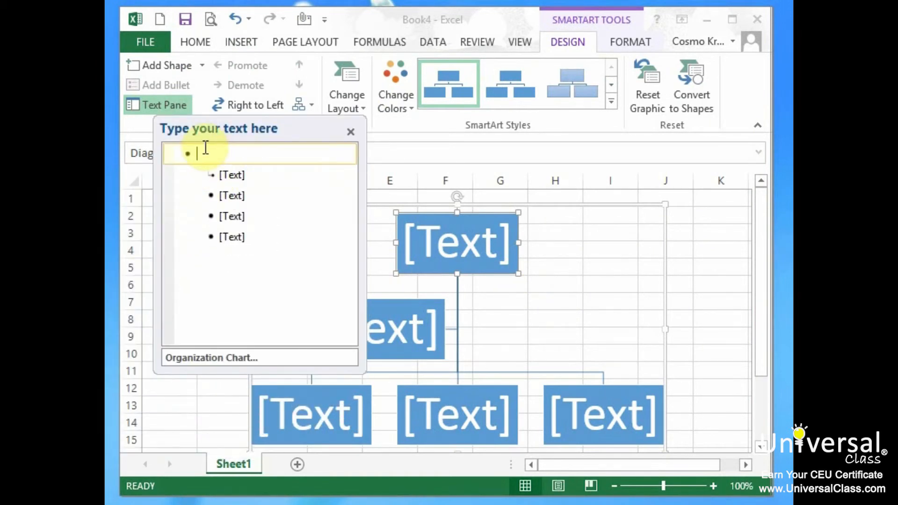
text(CEO)
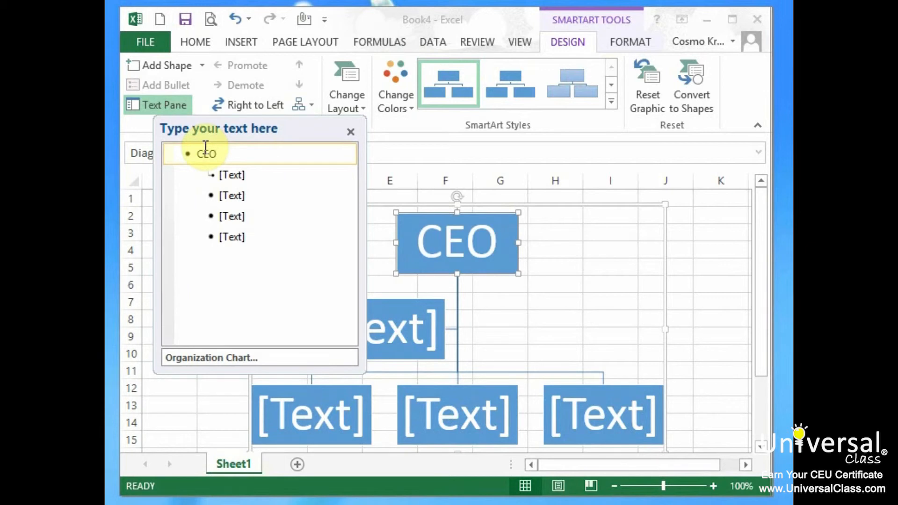
click(234, 177)
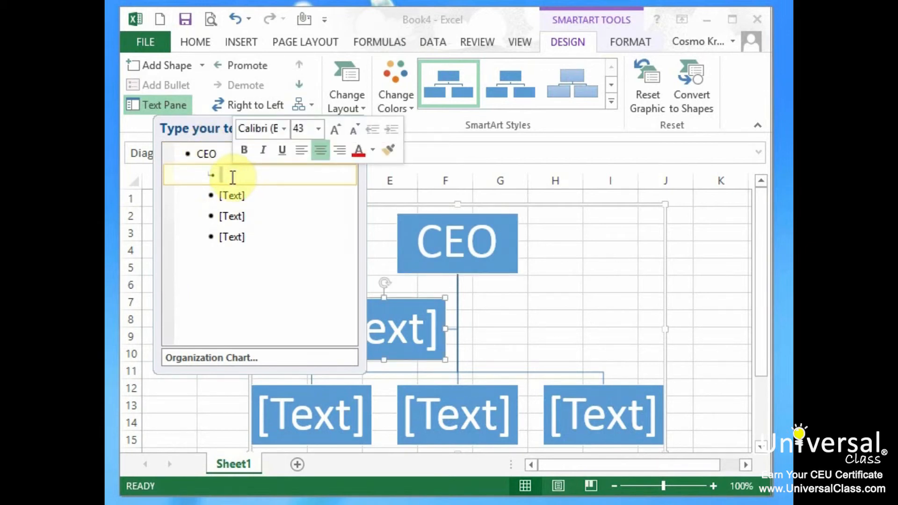
text(Vice P)
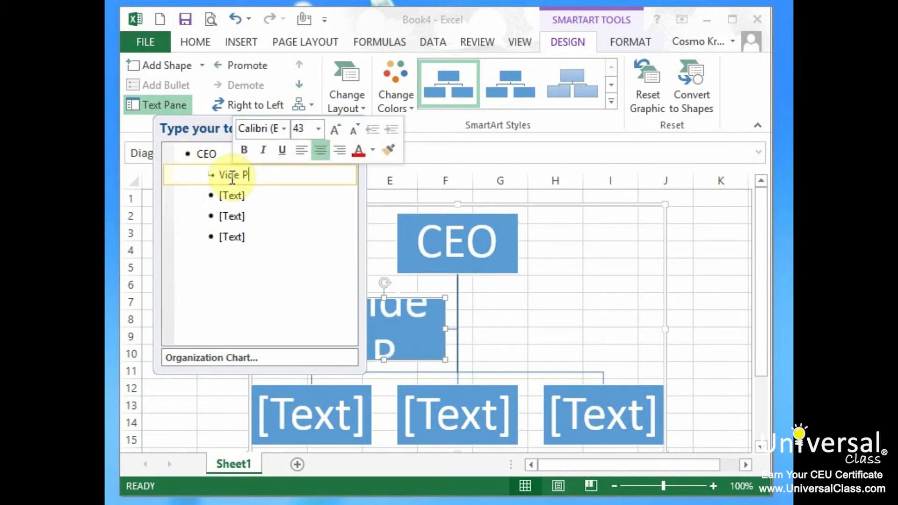
key(BackSpace)
key(BackSpace)
text(Vice)
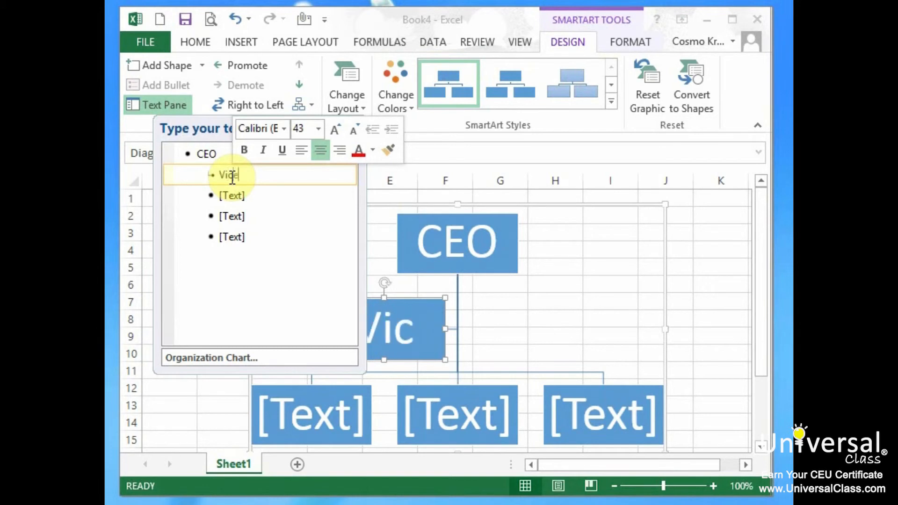
text( President)
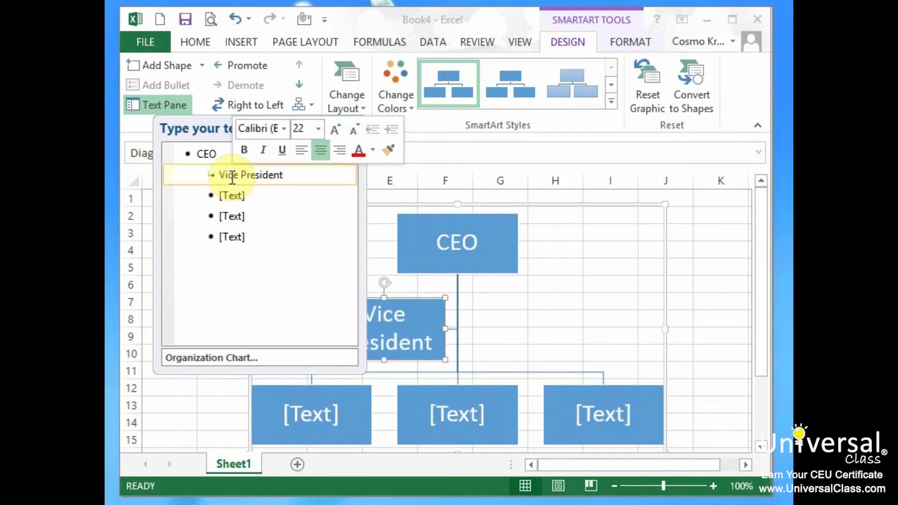
Step: Label the three boxes of the lowest level Director 1, Director 2 and Director 3, and close the text pane
click(232, 192)
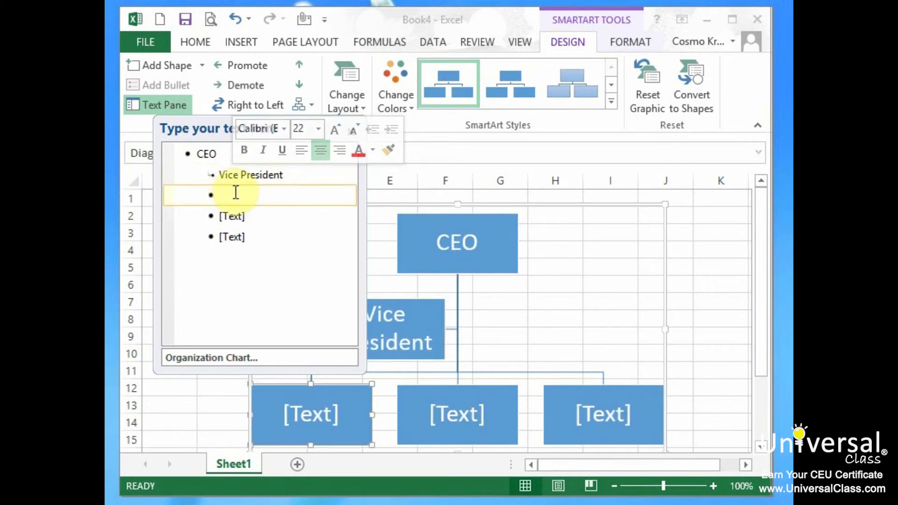
text(Directory 1)
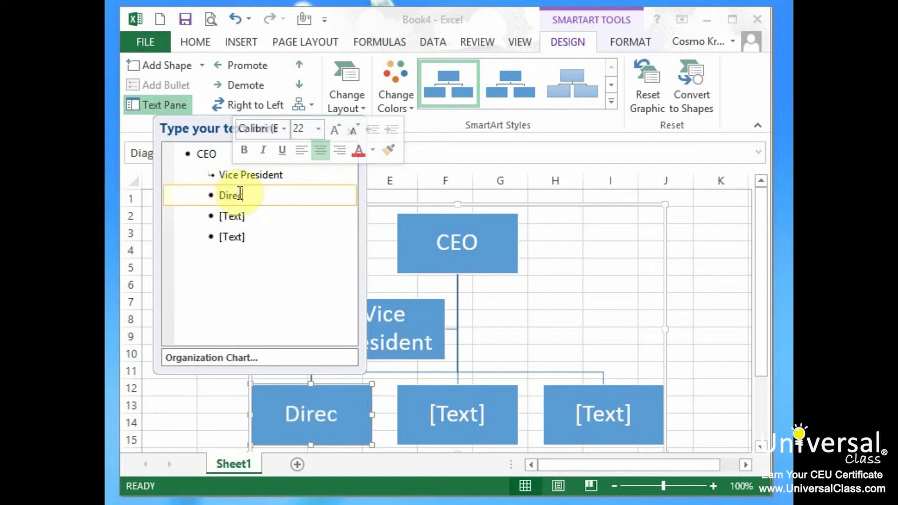
click(240, 214)
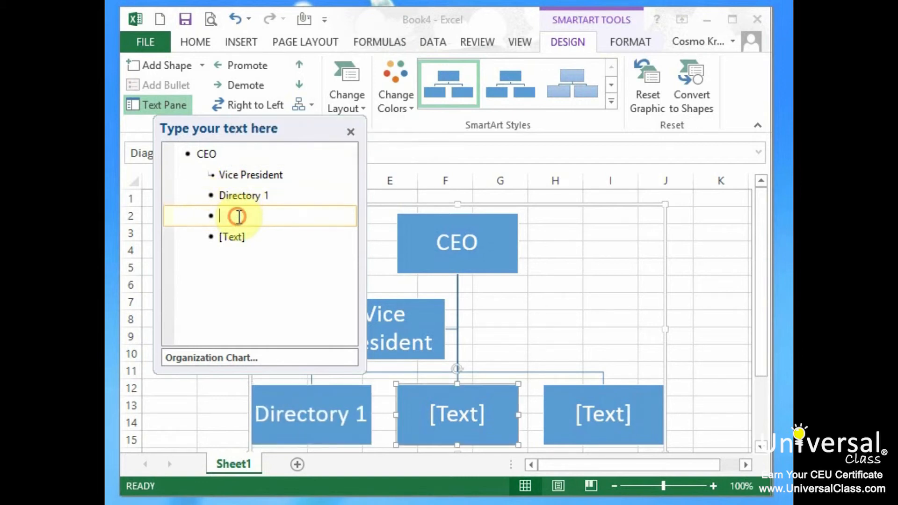
text(Director 2)
click(237, 238)
text(Director 3)
click(257, 196)
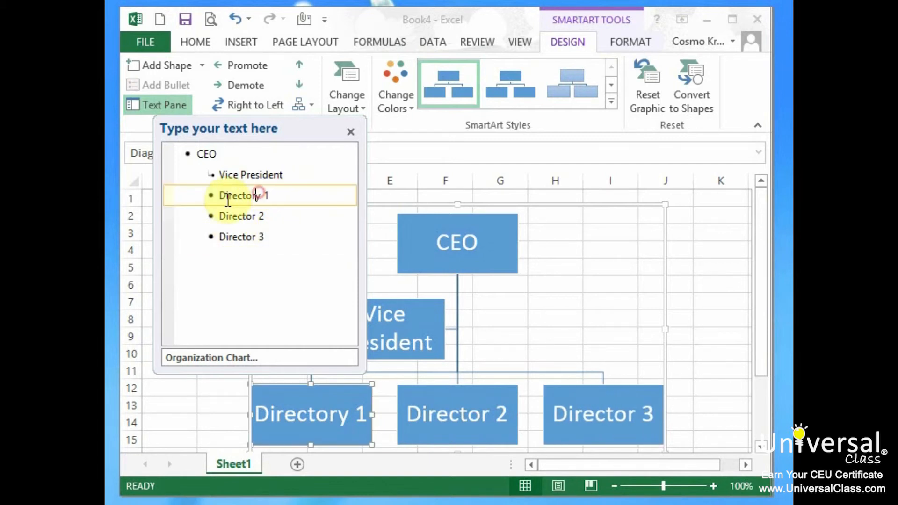
key(BackSpace)
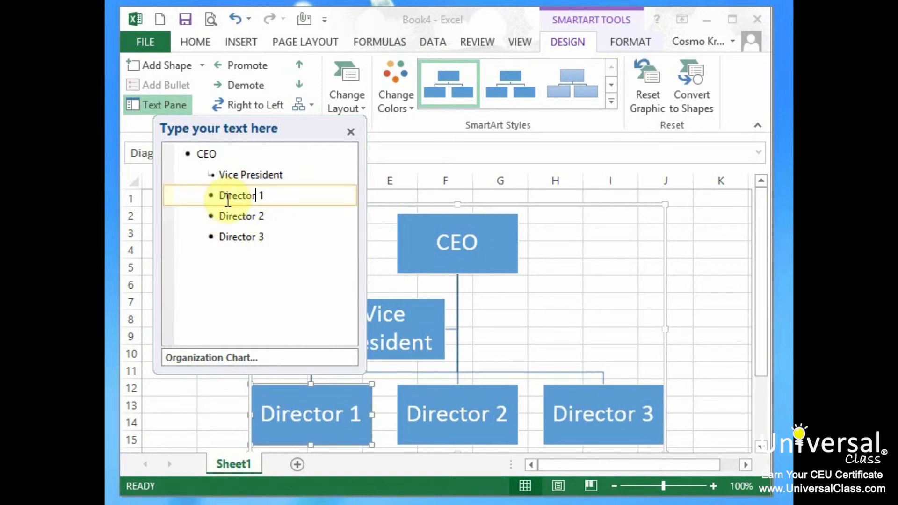
click(351, 133)
Step: Add an assistant shape to the organization chart from the connector line between the CEO and Director 1 boxes
drag(764, 332, 766, 339)
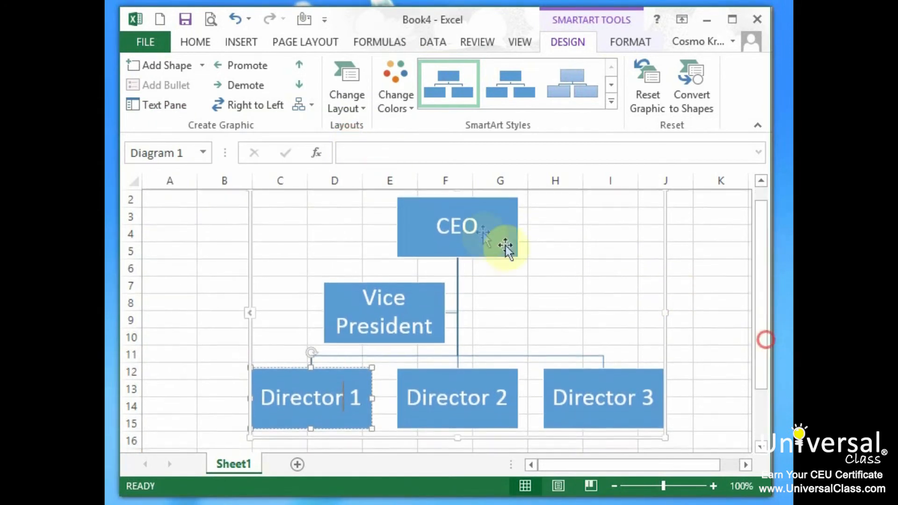
click(463, 299)
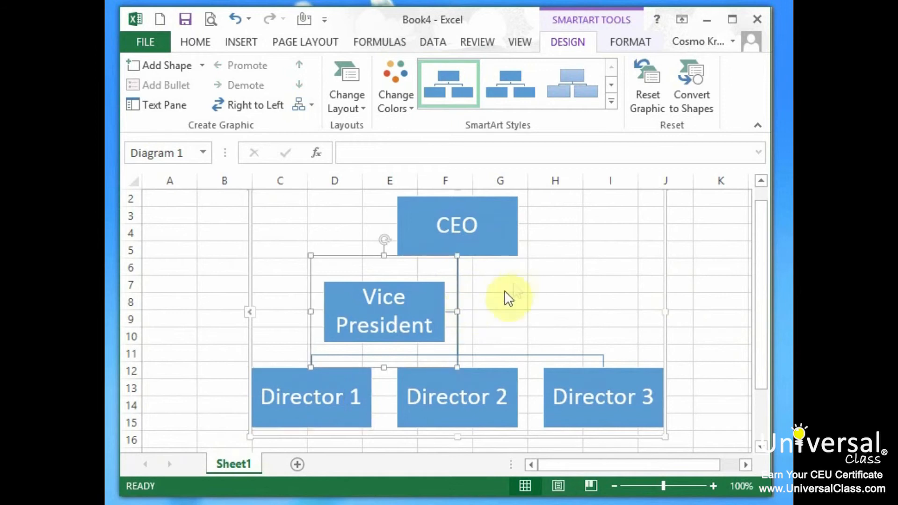
right_click(458, 292)
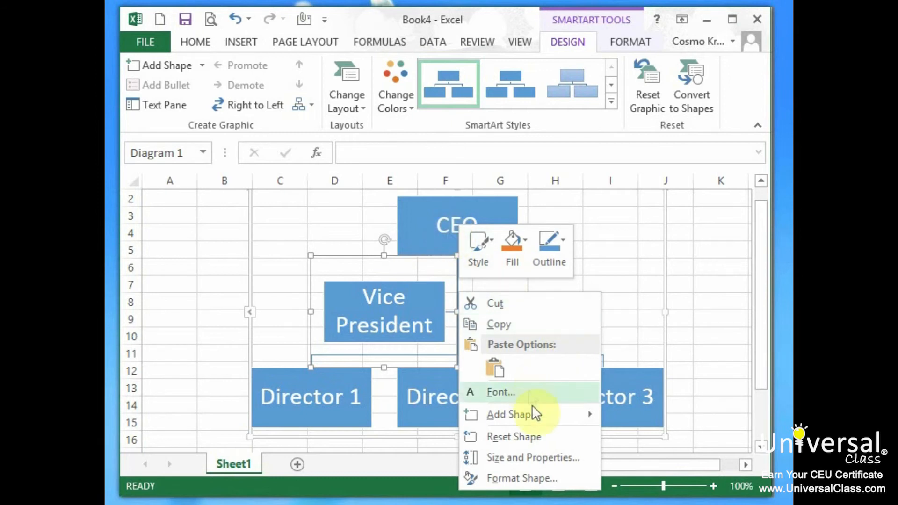
mouse_move(536, 414)
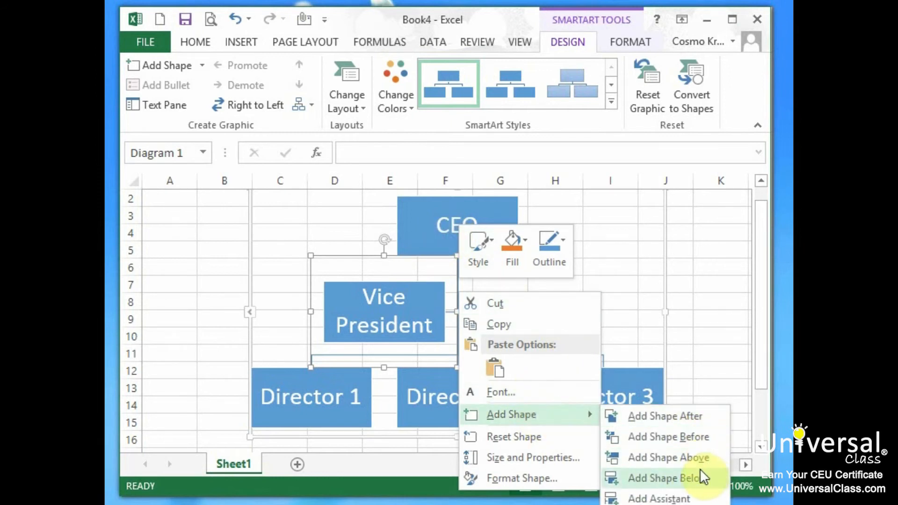
click(678, 499)
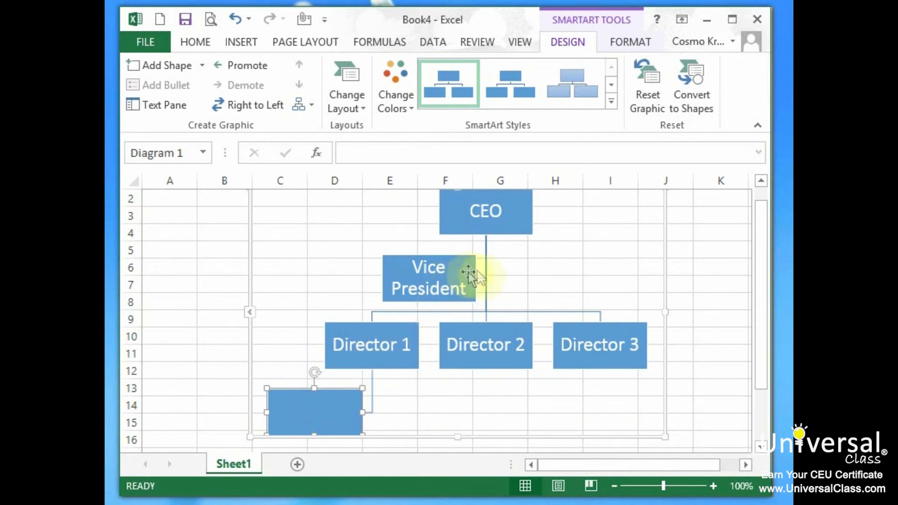
Step: Add a second assistant shape under the CEO box, beside Vice President
click(505, 213)
right_click(505, 213)
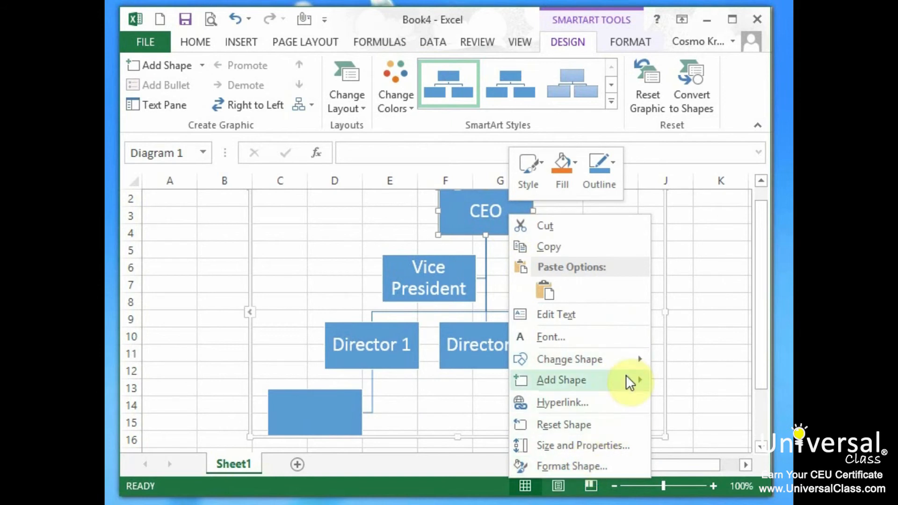
mouse_move(626, 374)
click(709, 456)
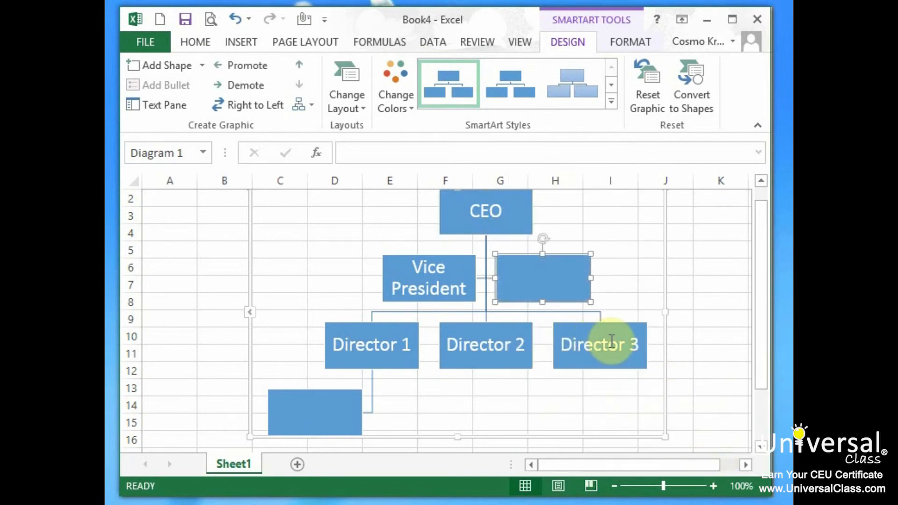
Step: Label the empty assistant box beside Vice President as Secretary
click(483, 233)
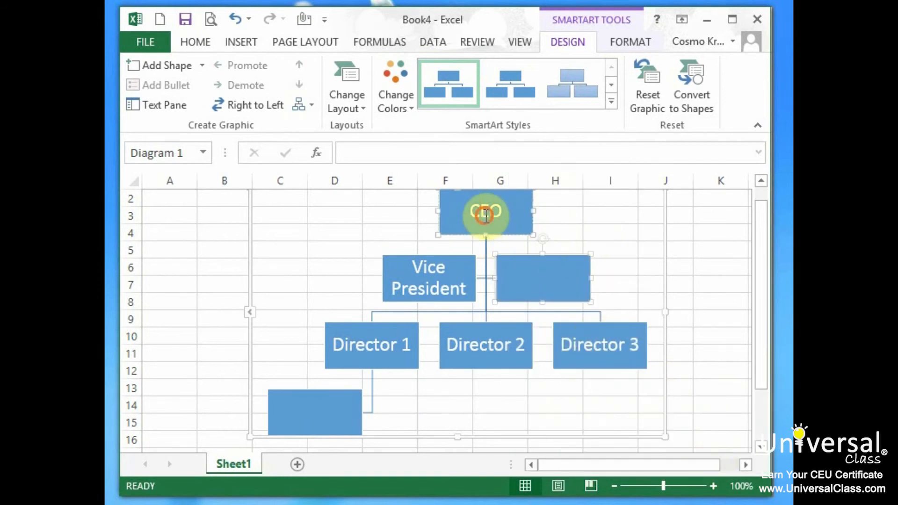
click(530, 279)
right_click(530, 278)
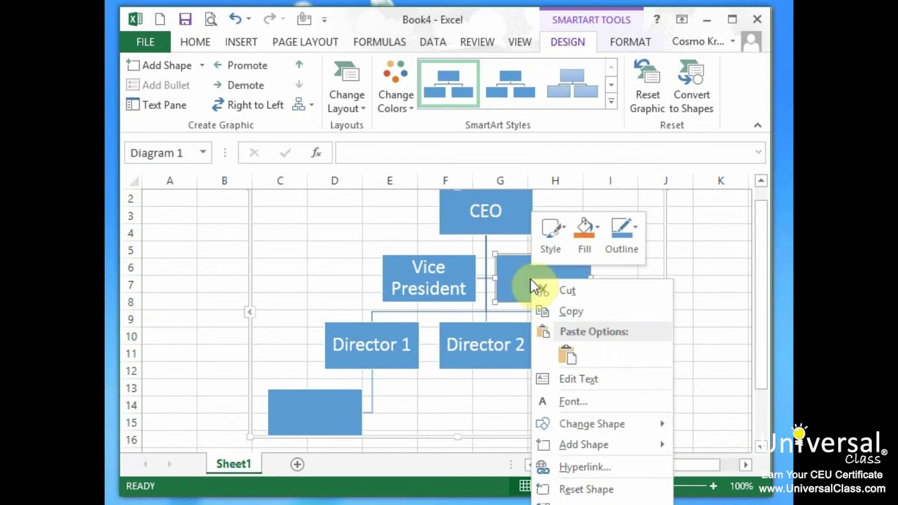
click(525, 277)
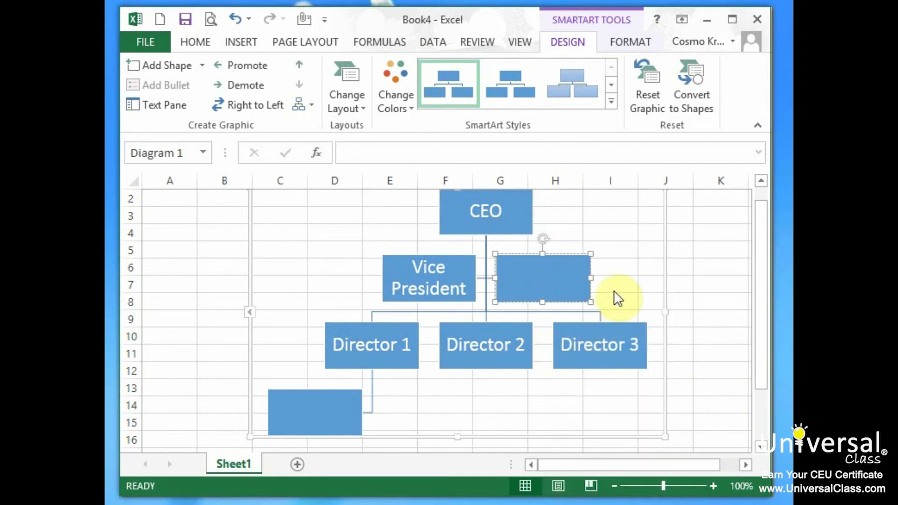
text(Secretary)
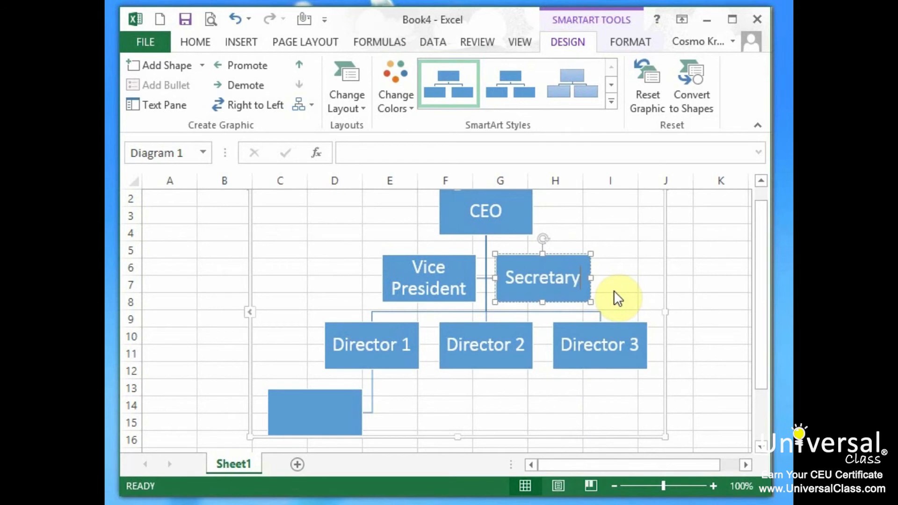
click(565, 211)
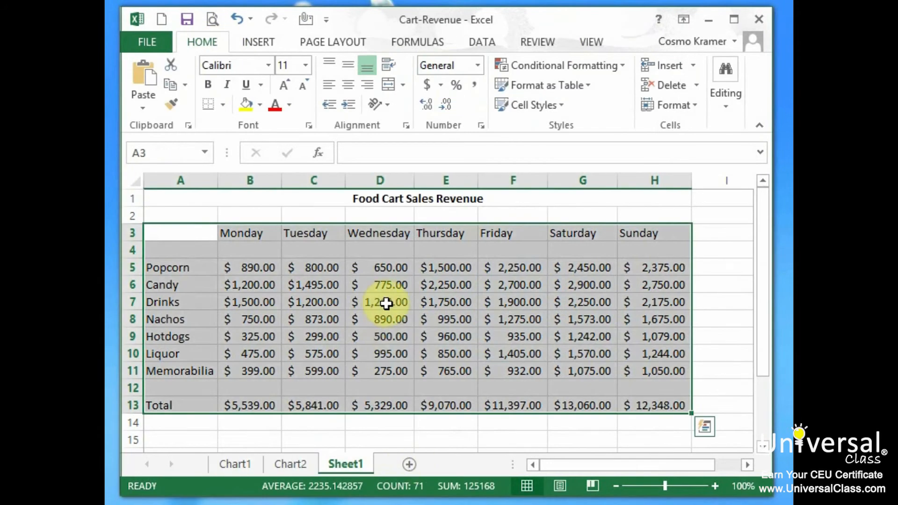
Step: Insert line sparklines for the daily sales and totals in B5:H13, placing them in I5:I13
key(Down)
click(190, 225)
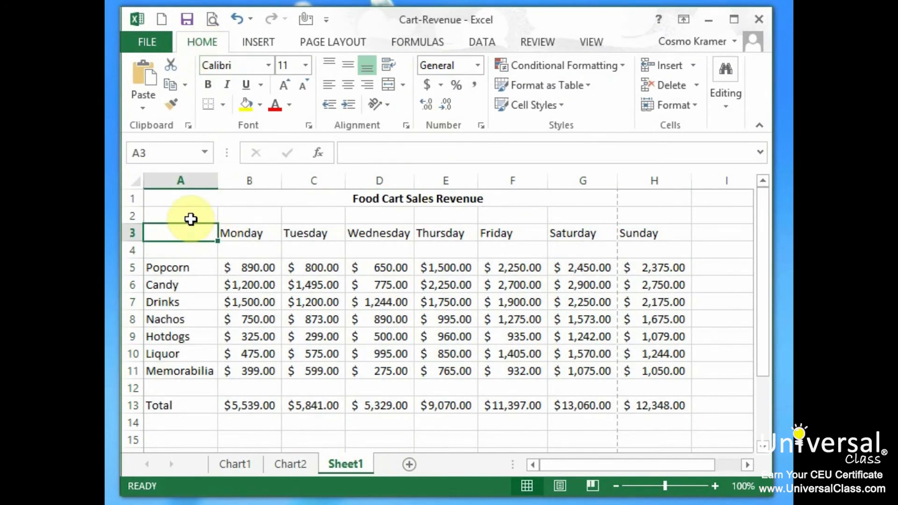
click(190, 219)
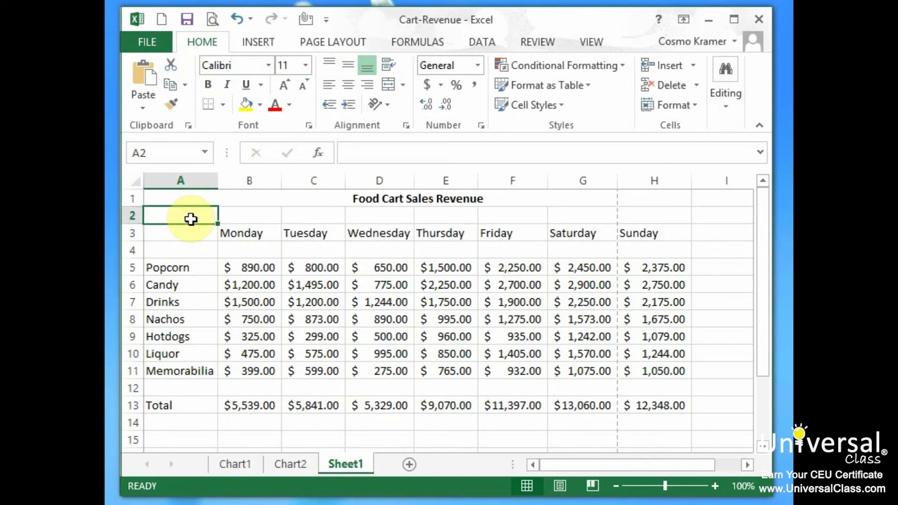
drag(240, 267, 652, 409)
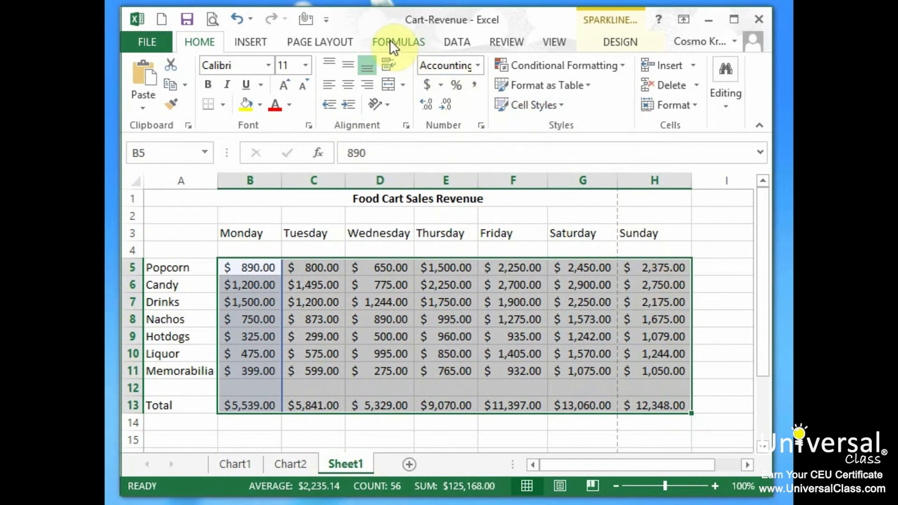
click(252, 42)
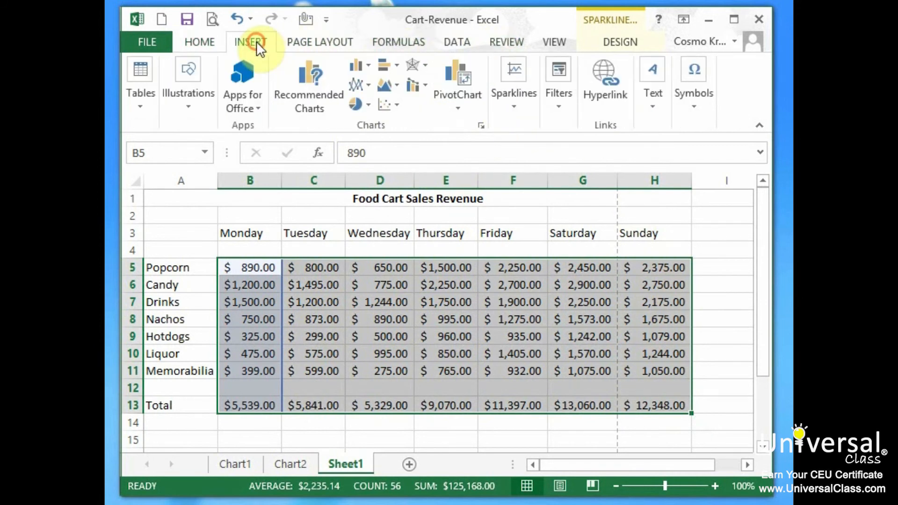
click(503, 105)
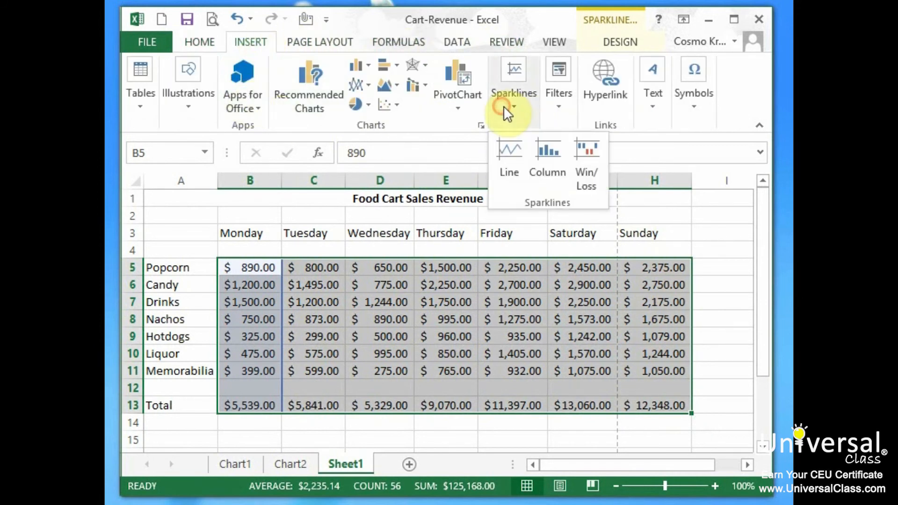
click(514, 171)
drag(724, 267, 724, 405)
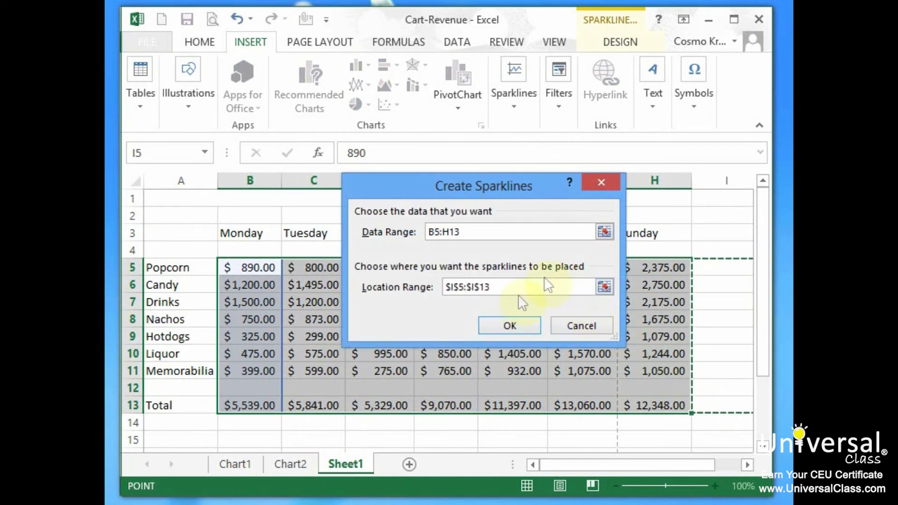
click(540, 325)
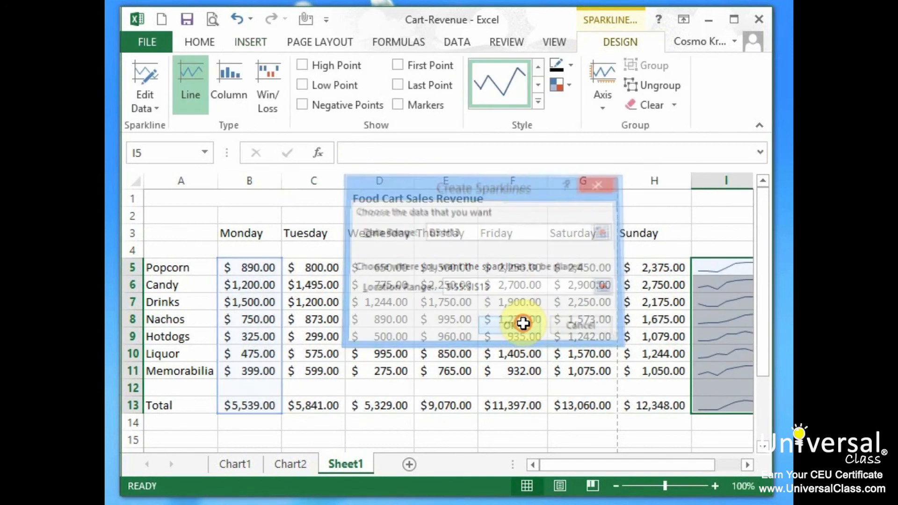
Step: Look through the available line styles for the sparklines in column I without applying one
click(747, 464)
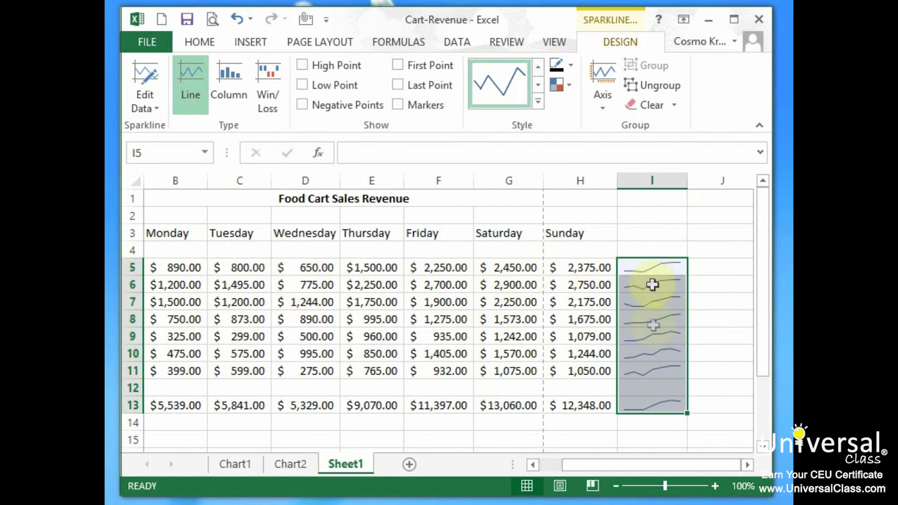
click(538, 101)
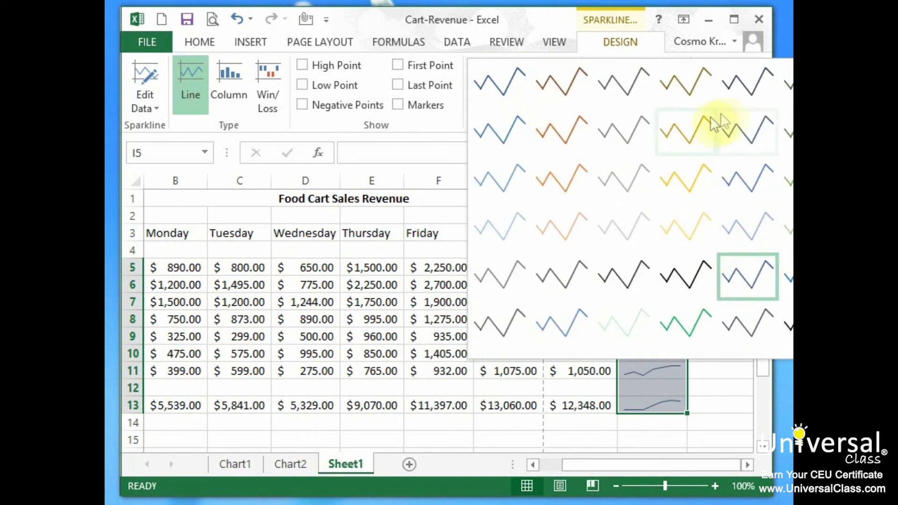
click(623, 21)
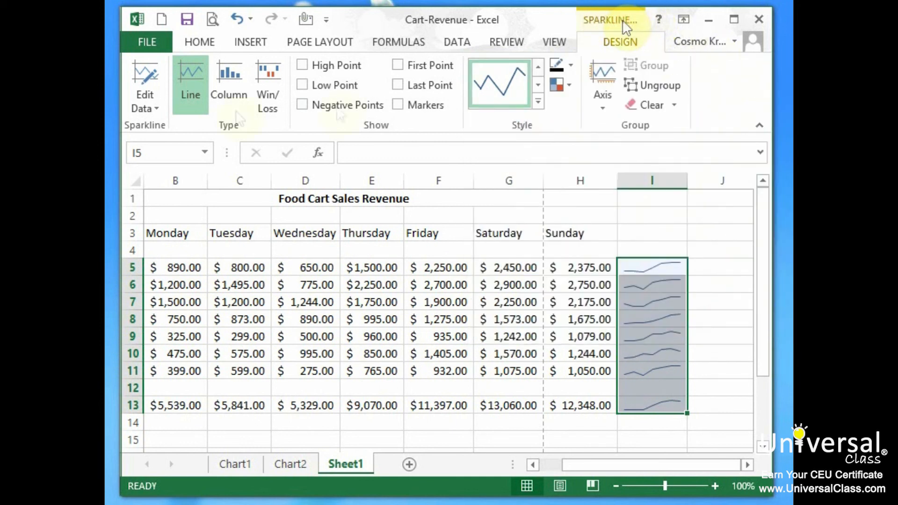
Step: Try the Column and Win/Loss types on the sparklines in I5:I13, and switch them back to Line
click(218, 83)
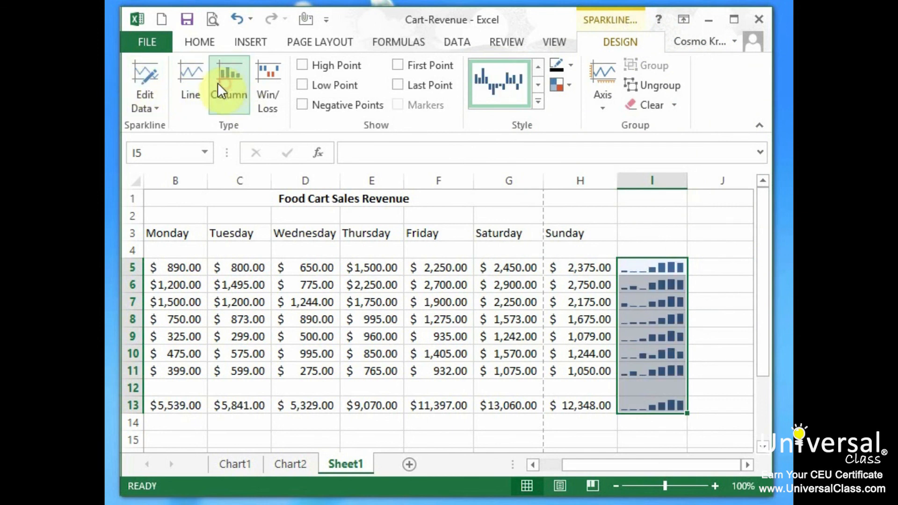
click(268, 71)
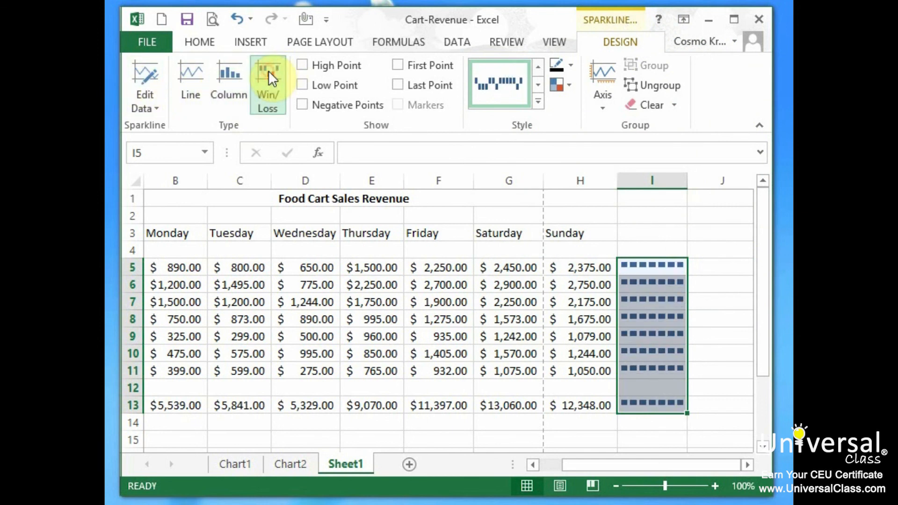
click(214, 83)
click(200, 75)
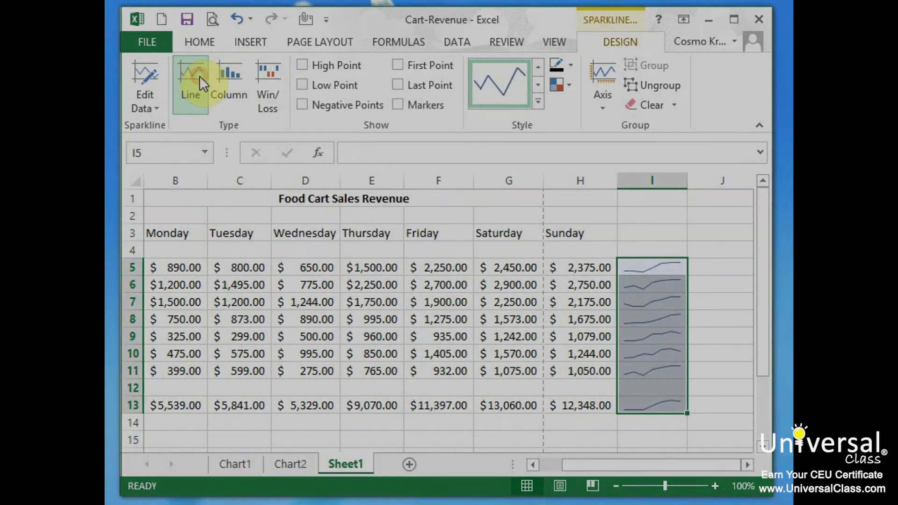